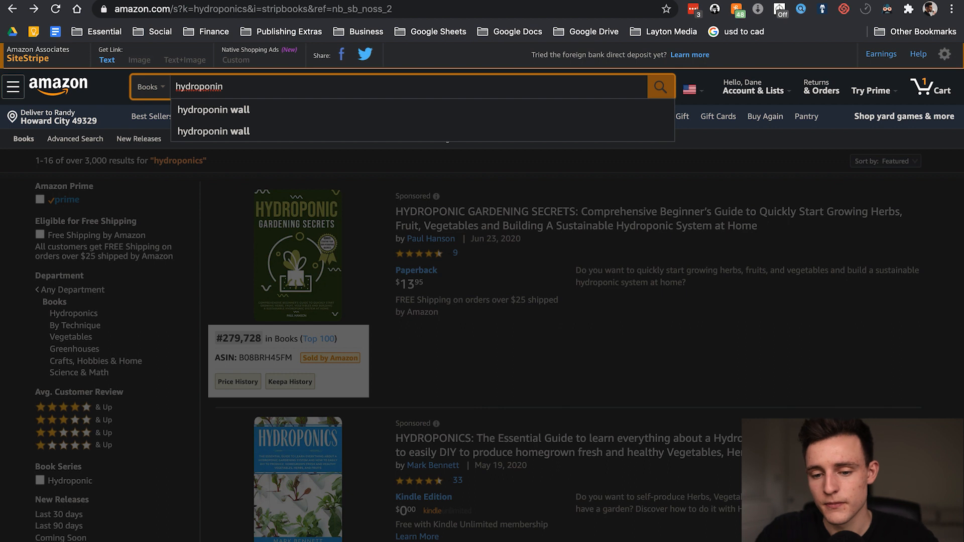
Show the Amazon book search suggestions for "hydroponics" and review the search targetwords column in the targetword organizer sheet
type("cs")
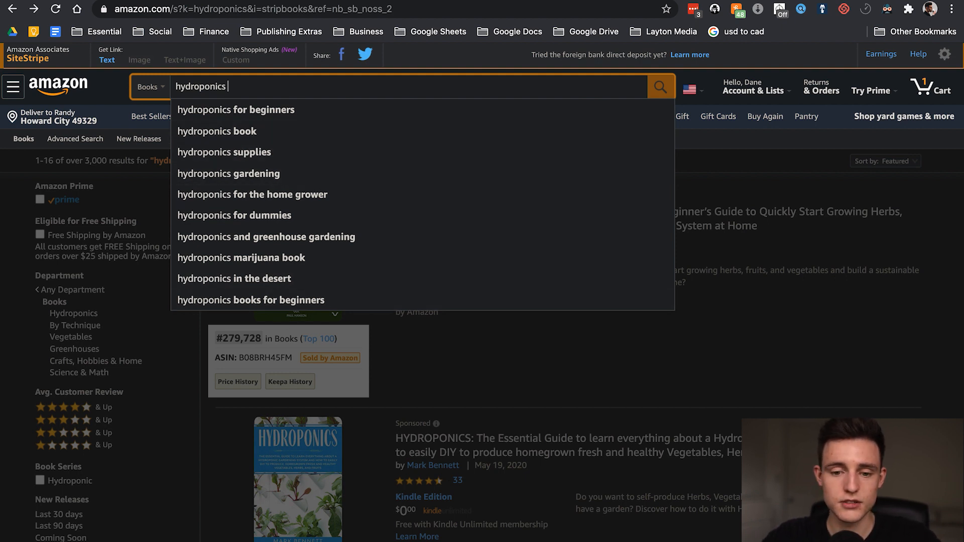
left_click(127, 0)
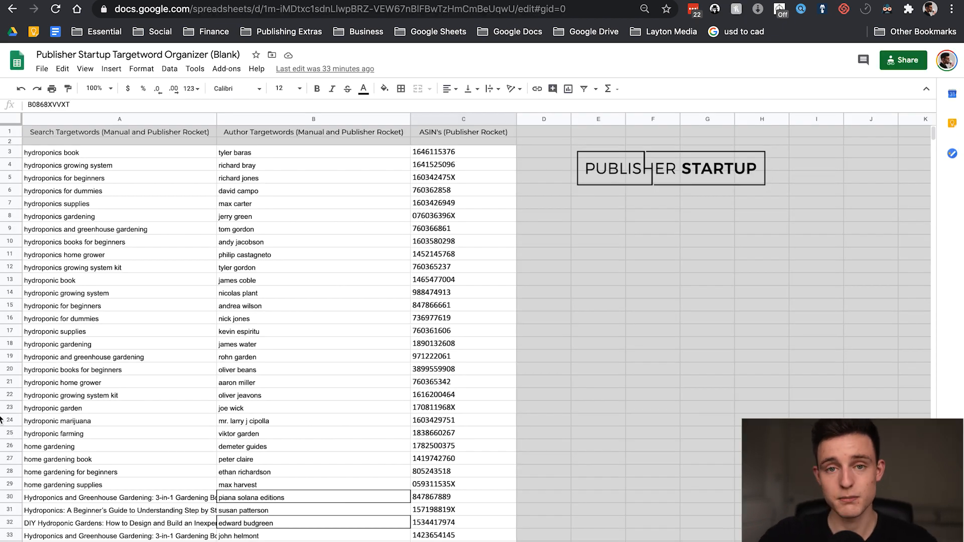
left_click(66, 154)
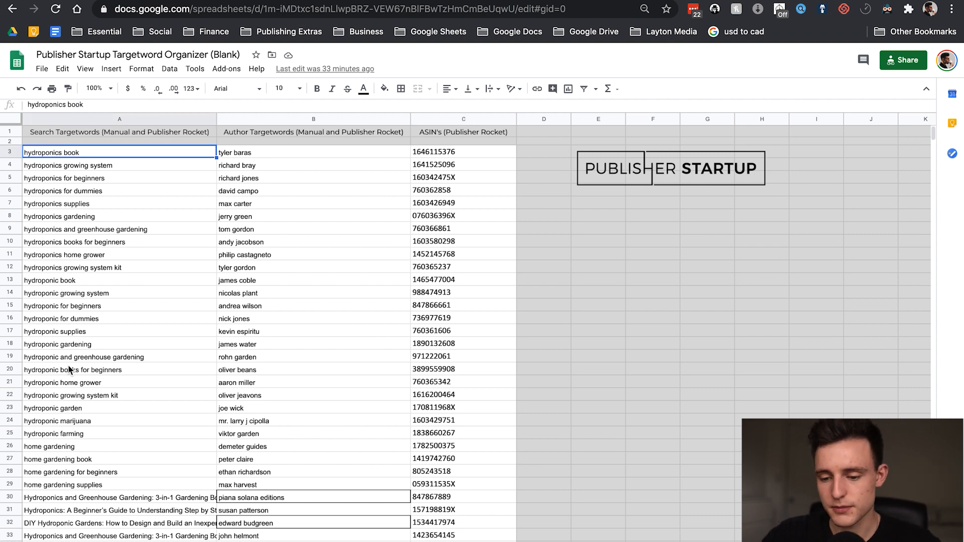
scroll(69, 369, "down", 3)
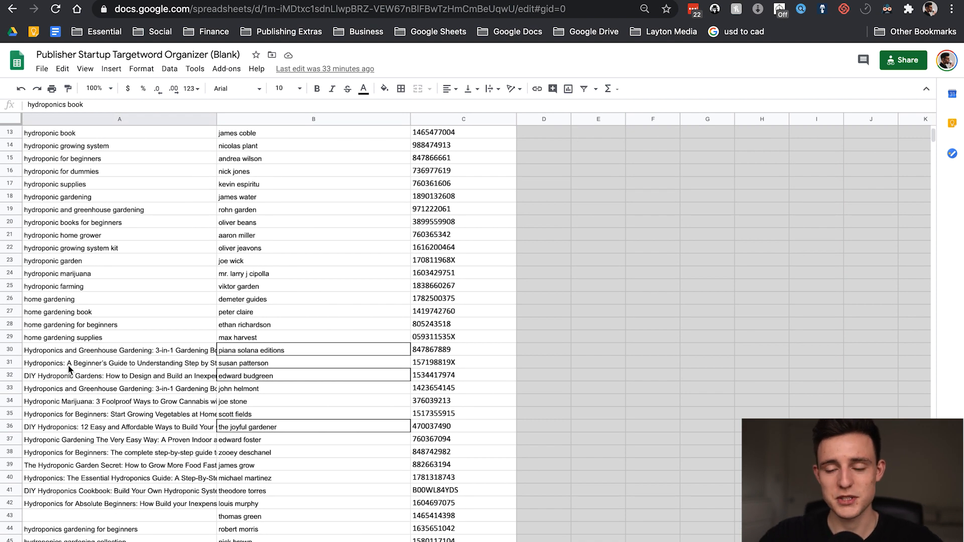
scroll(81, 249, "up", 3)
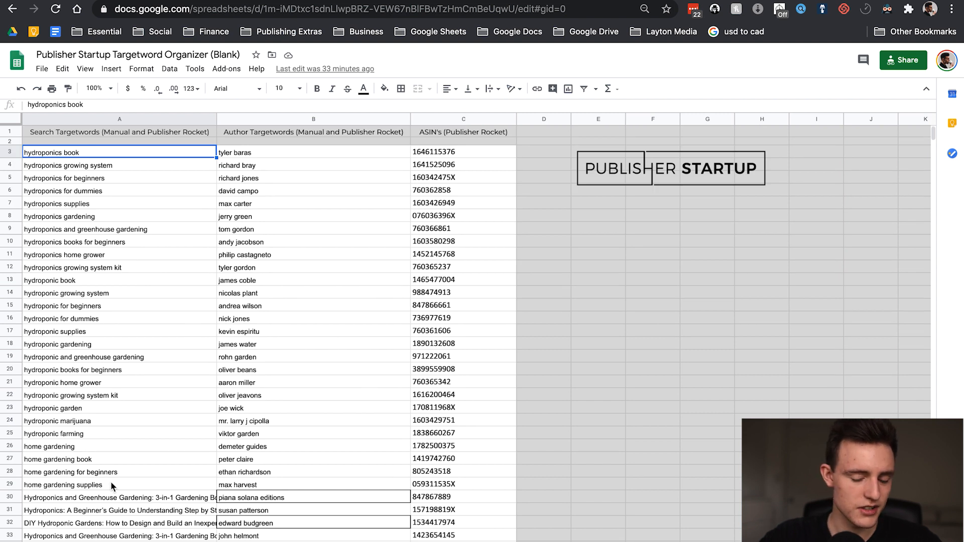
Return to the Amazon search for "hydroponic gardening books" and shorten the query to "hydroponic" to view its suggestions
left_click(231, 1)
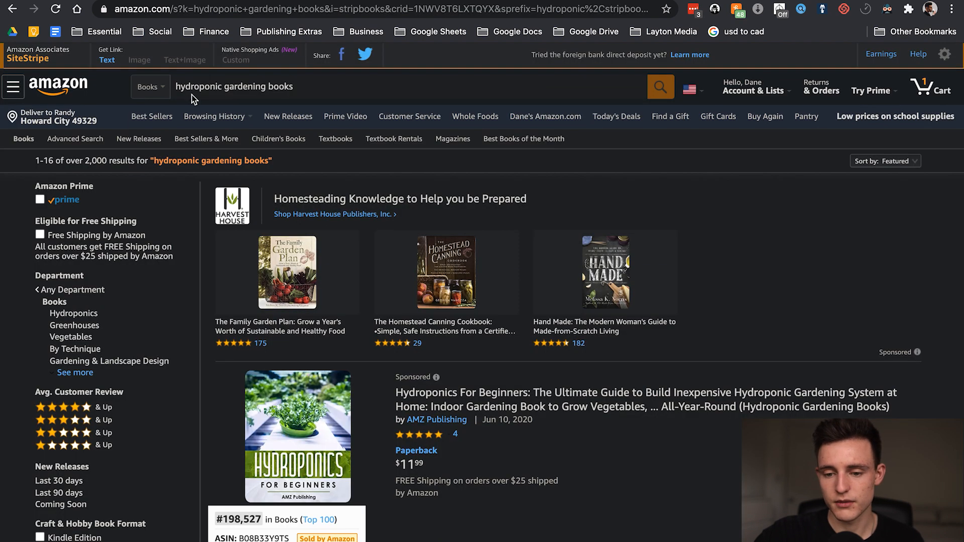
left_click(312, 89)
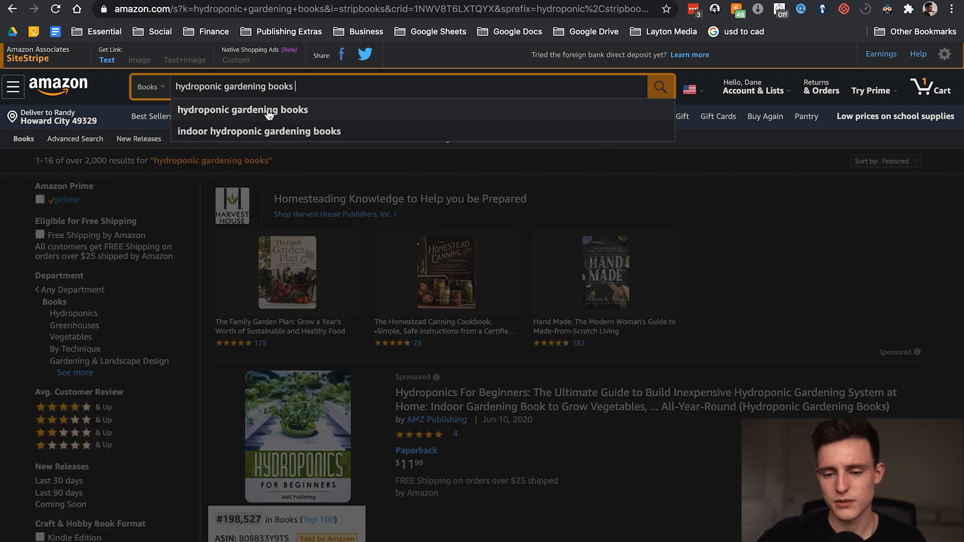
left_click_drag(314, 87, 221, 88)
key("BackSpace")
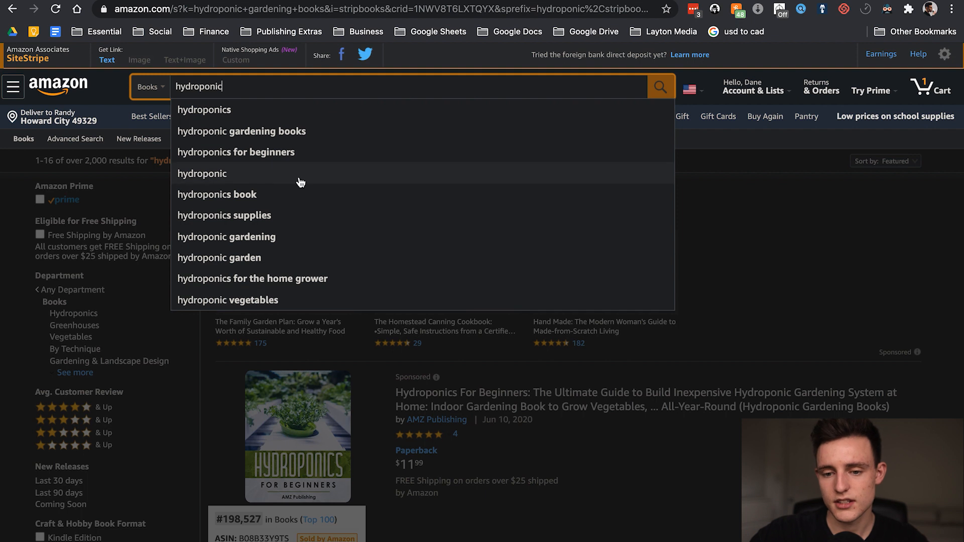
Run the Amazon book search for "hydroponics" and scan the first-page results
left_click(75, 0)
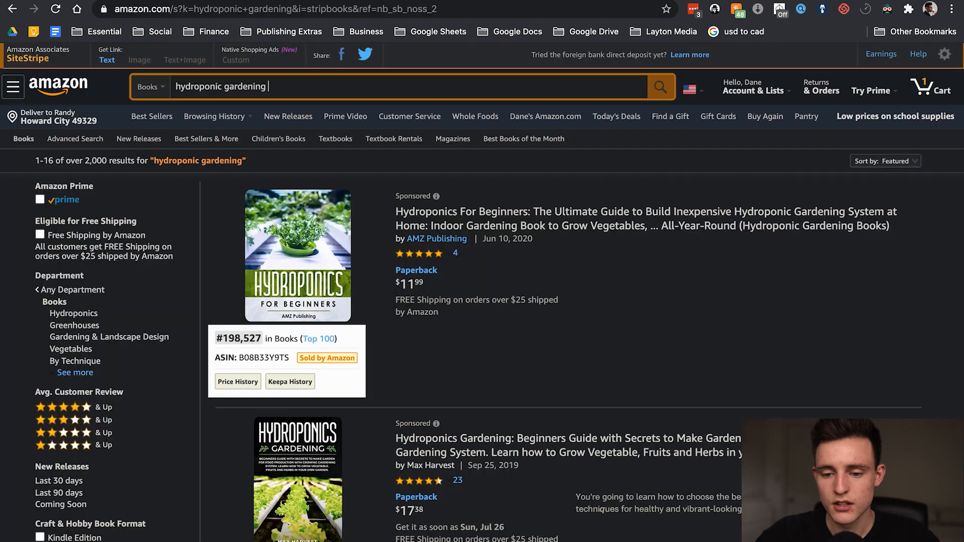
key("alt+Left")
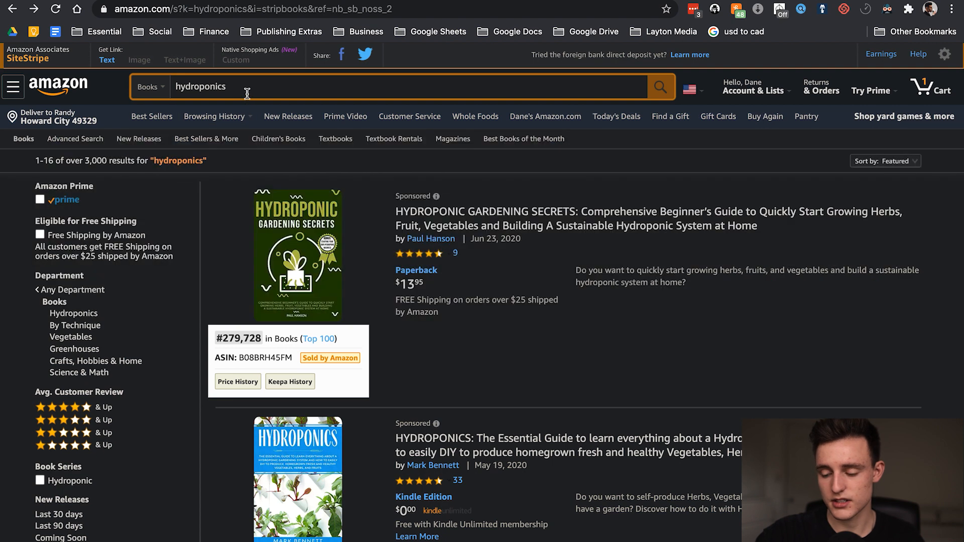
key("Return")
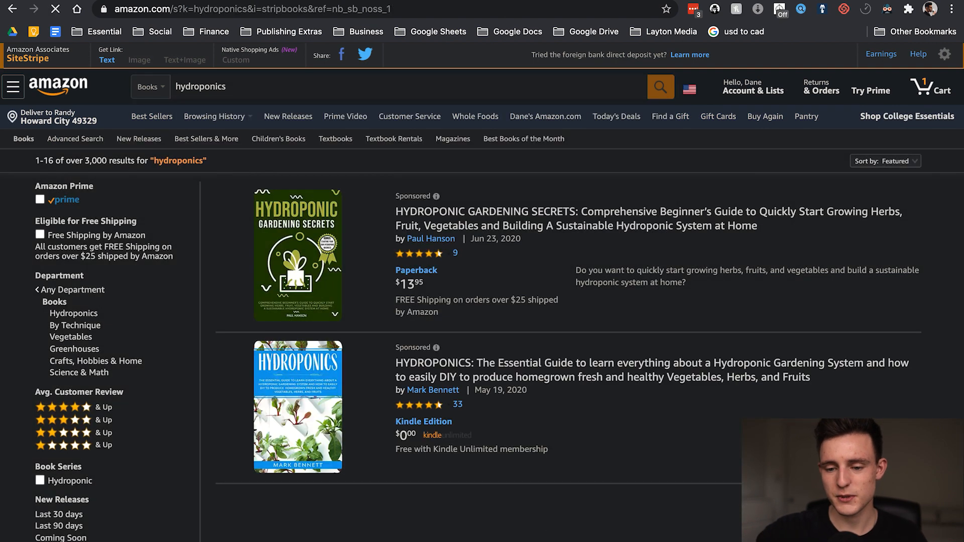
scroll(583, 315, "down", 6)
scroll(584, 315, "down", 10)
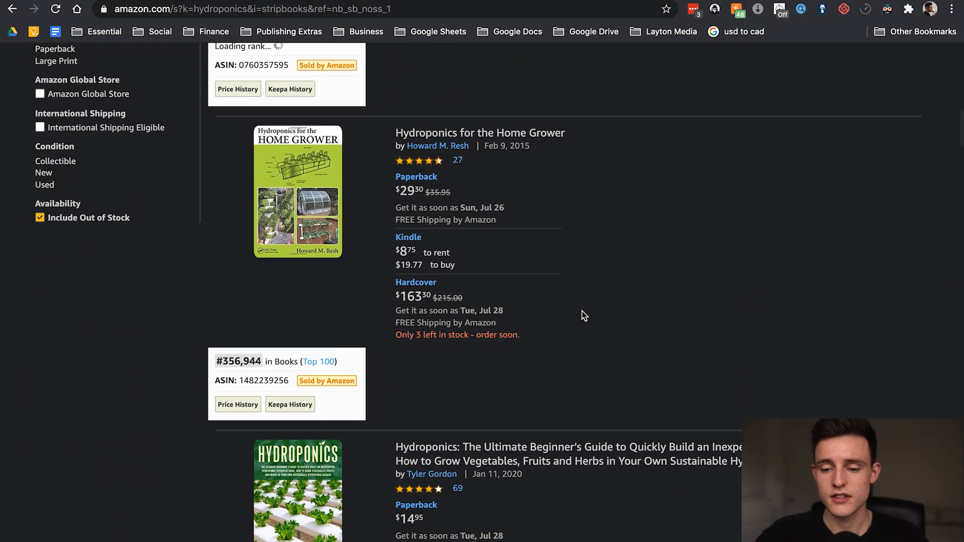
scroll(583, 316, "down", 2)
scroll(583, 316, "up", 20)
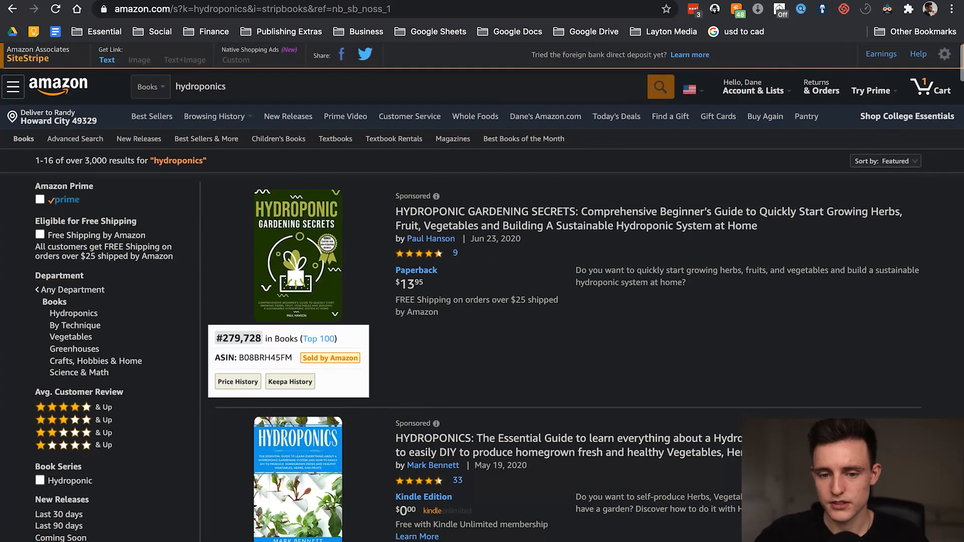
Check the targetword sheet briefly, and read through the book titles in the Amazon "hydroponics" results
left_click(126, 1)
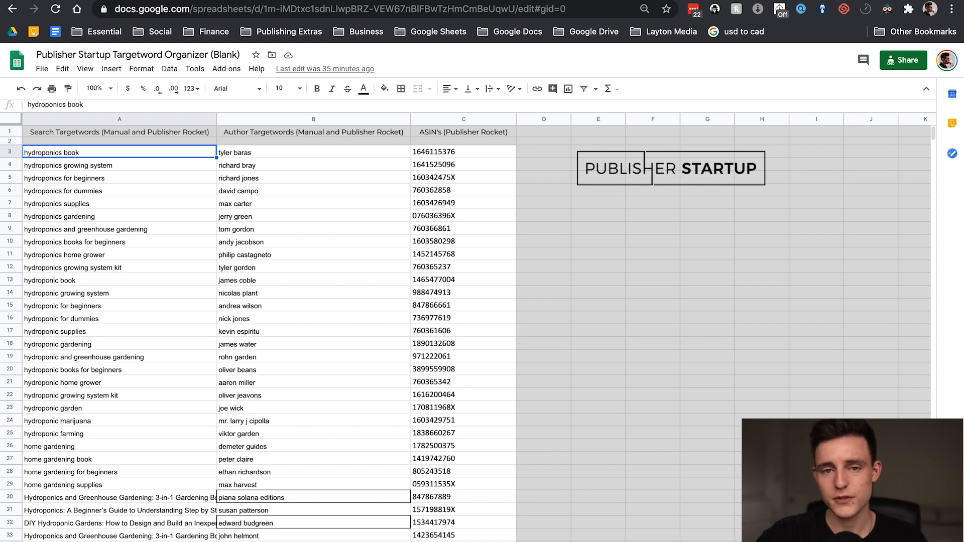
left_click(60, 1)
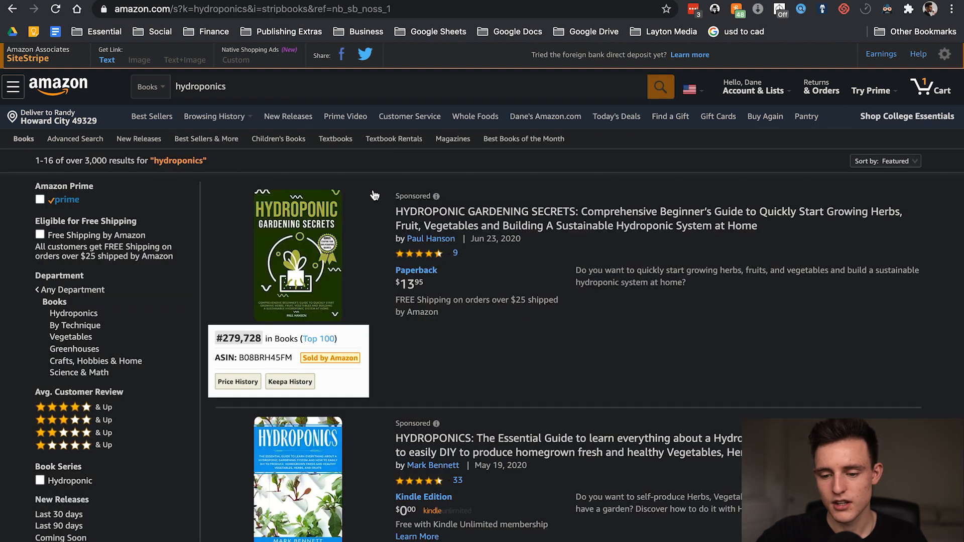
scroll(374, 196, "down", 2)
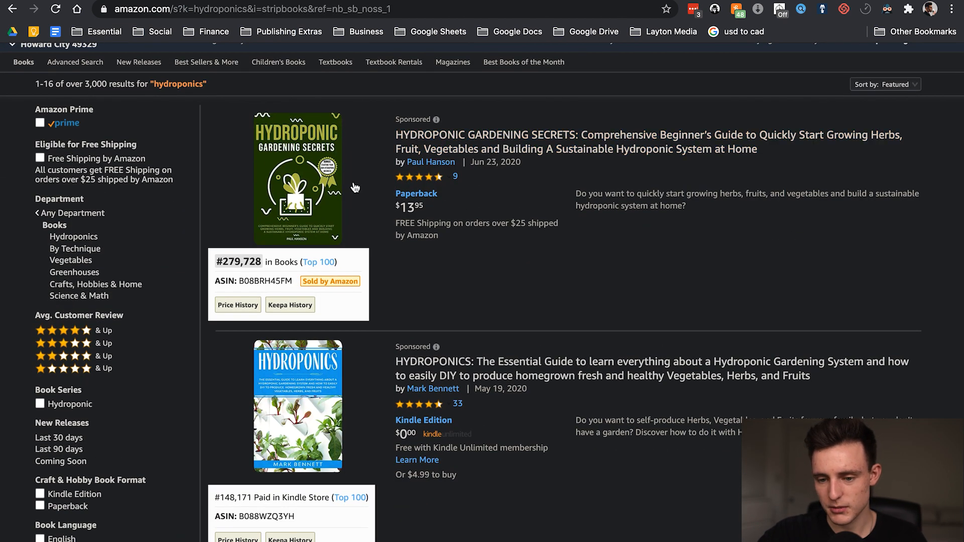
scroll(427, 224, "down", 4)
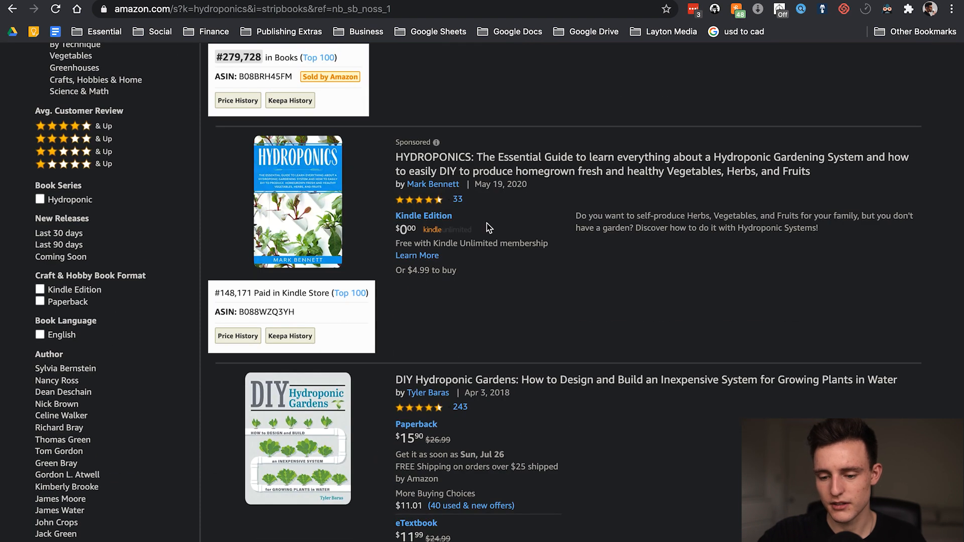
scroll(487, 223, "down", 6)
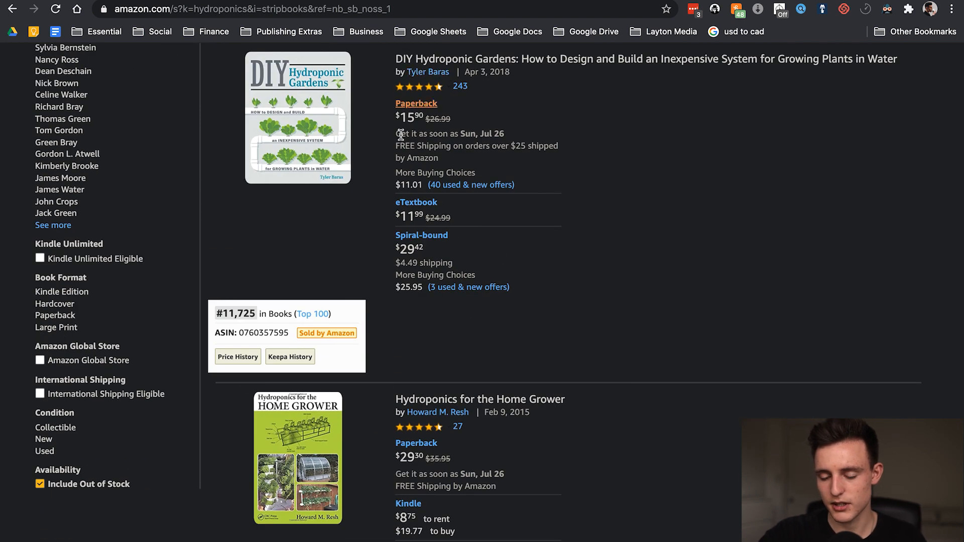
scroll(400, 134, "down", 4)
mouse_move(408, 241)
scroll(408, 249, "down", 5)
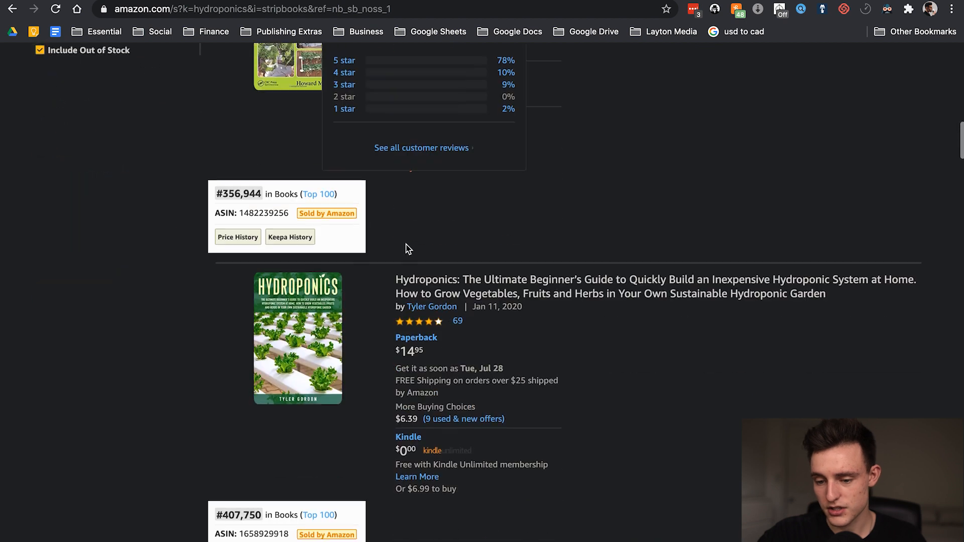
scroll(501, 326, "down", 7)
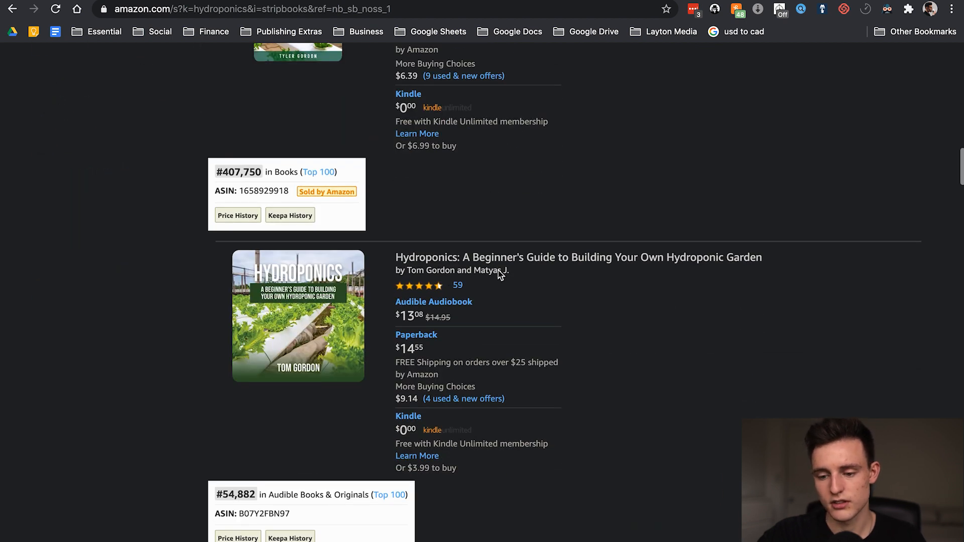
scroll(394, 308, "down", 6)
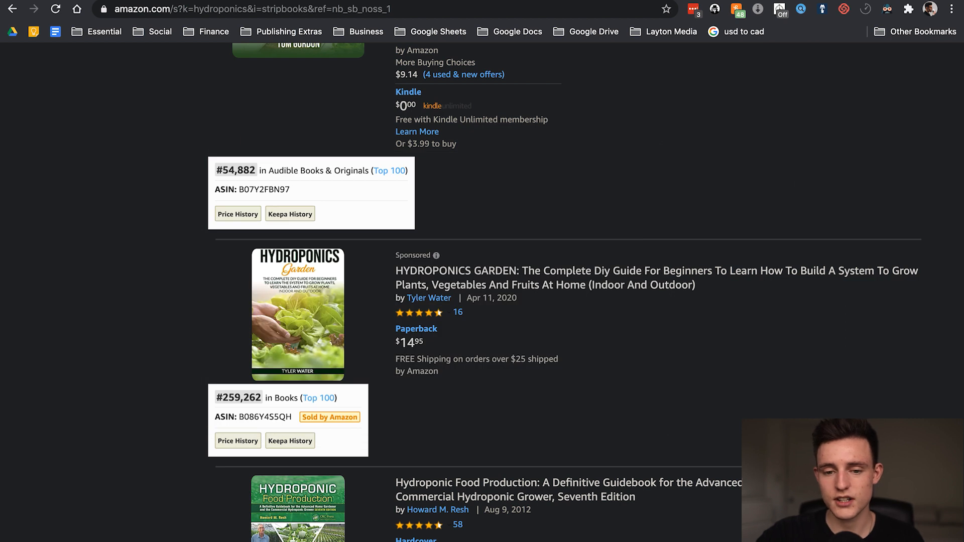
Look over the book titles in the Amazon search results for "hydroponic gardening"
left_click(100, 0)
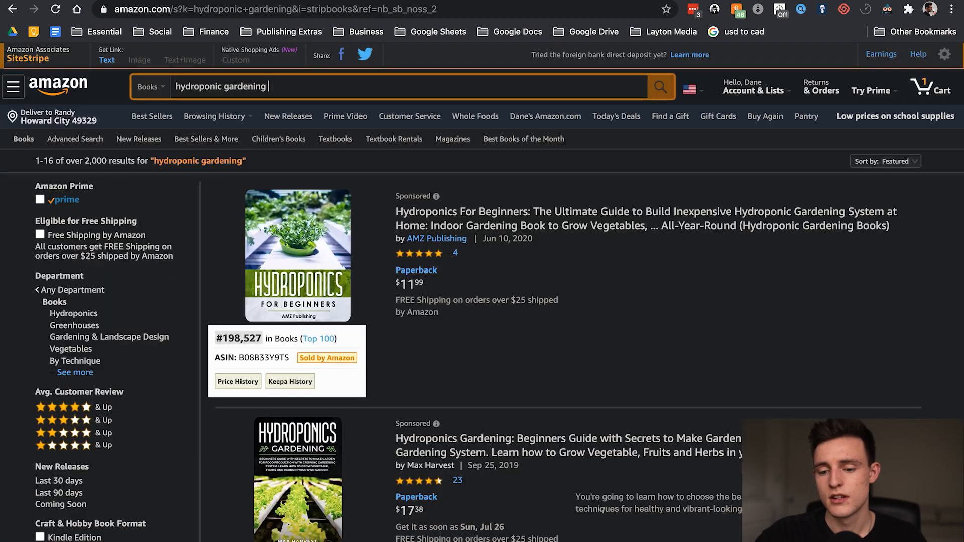
key("ctrl+plus")
key("ctrl+plus")
scroll(419, 284, "down", 20)
scroll(418, 280, "up", 20)
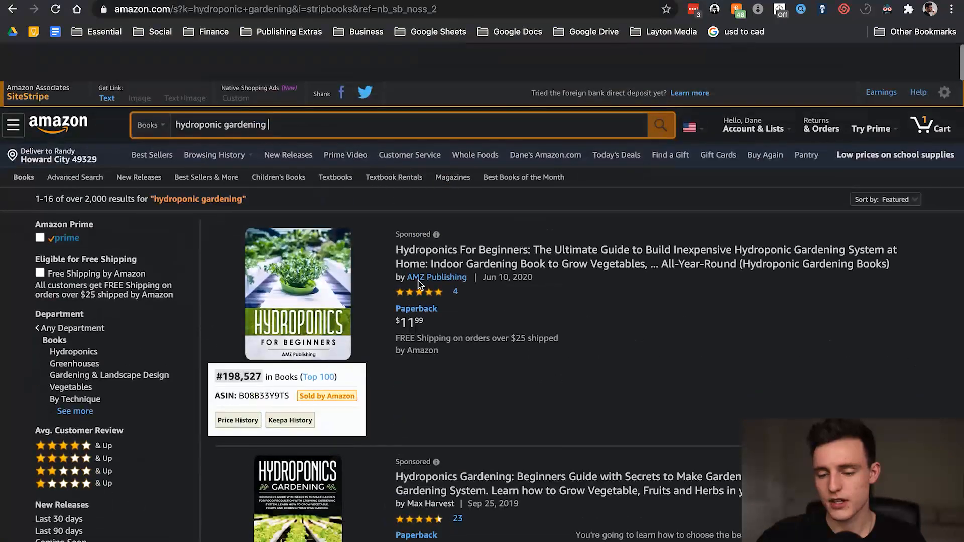
scroll(449, 323, "down", 3)
scroll(449, 324, "up", 1)
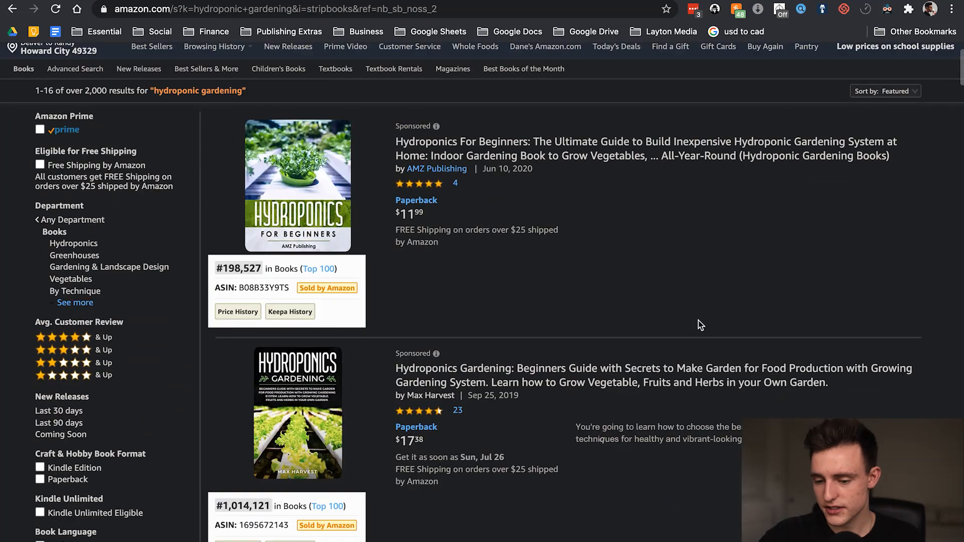
scroll(618, 406, "down", 3)
scroll(618, 406, "down", 1)
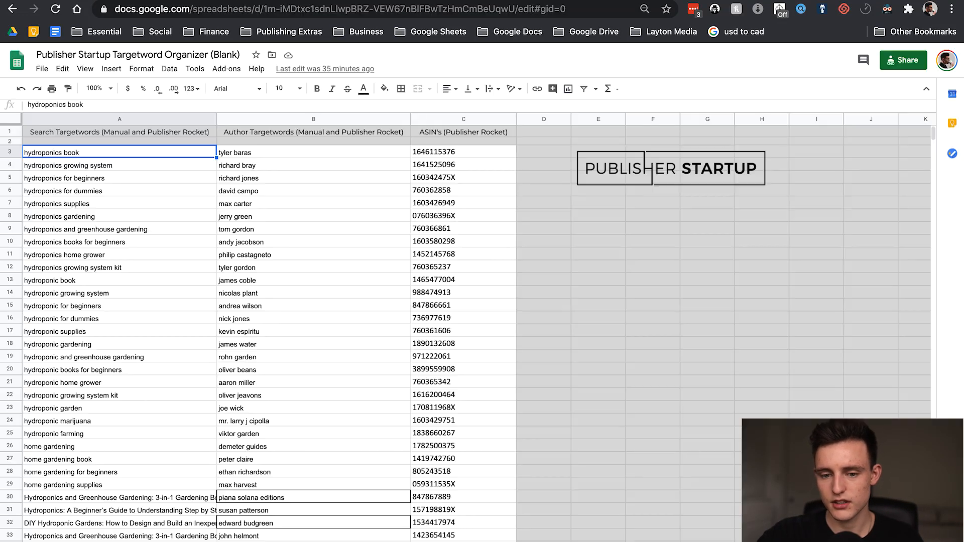
Widen the search targetwords column in the organizer sheet to read the long book titles, and narrow it again
scroll(20, 279, "down", 5)
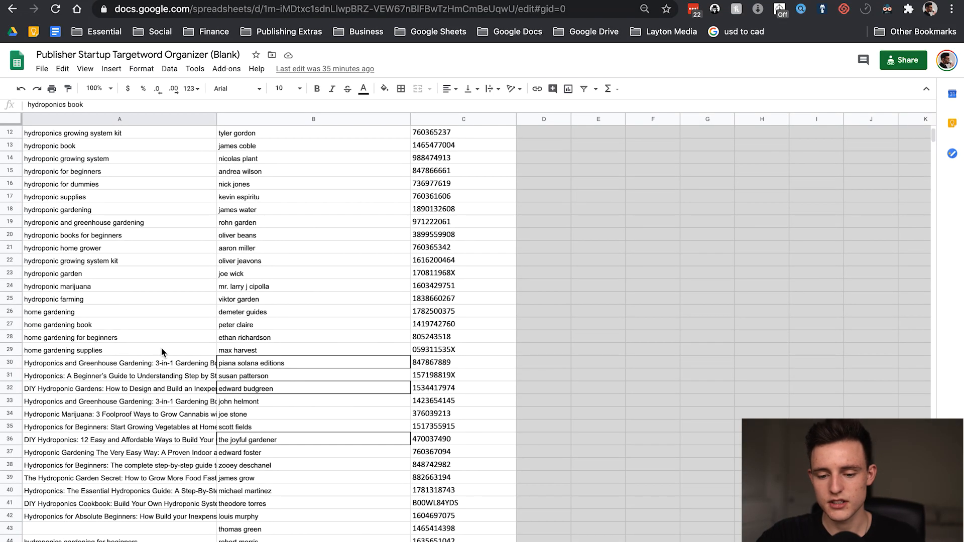
left_click_drag(213, 123, 316, 123)
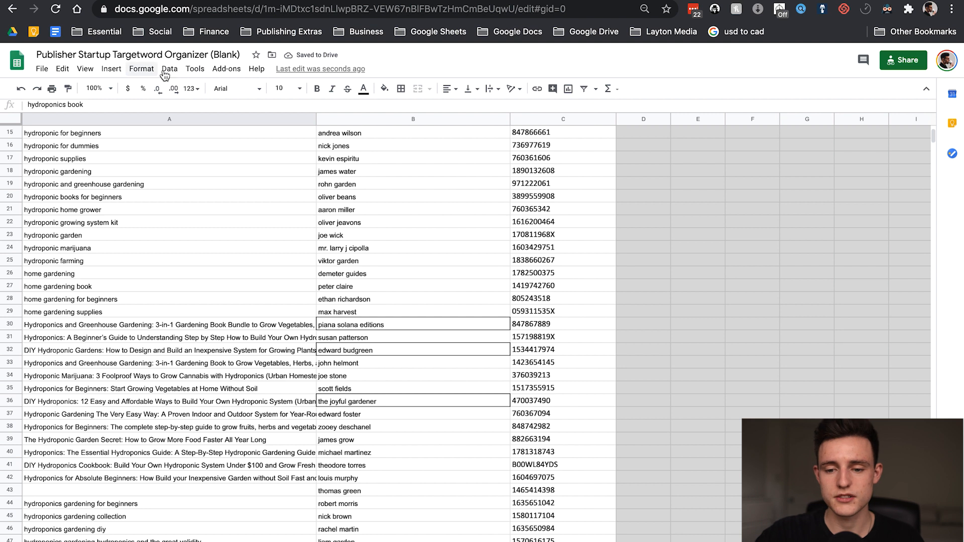
key("super+z")
scroll(147, 466, "down", 1)
scroll(149, 470, "up", 2)
scroll(148, 469, "up", 1)
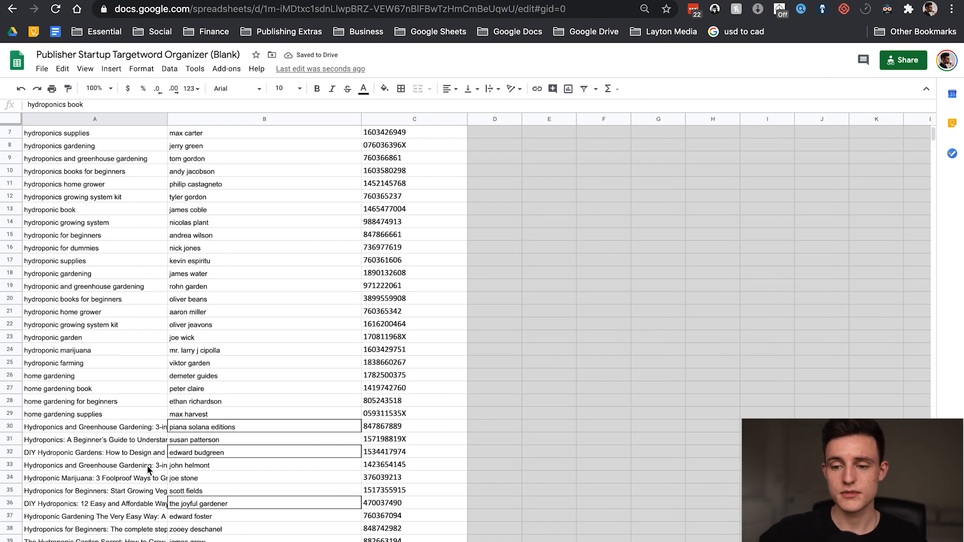
scroll(309, 273, "up", 2)
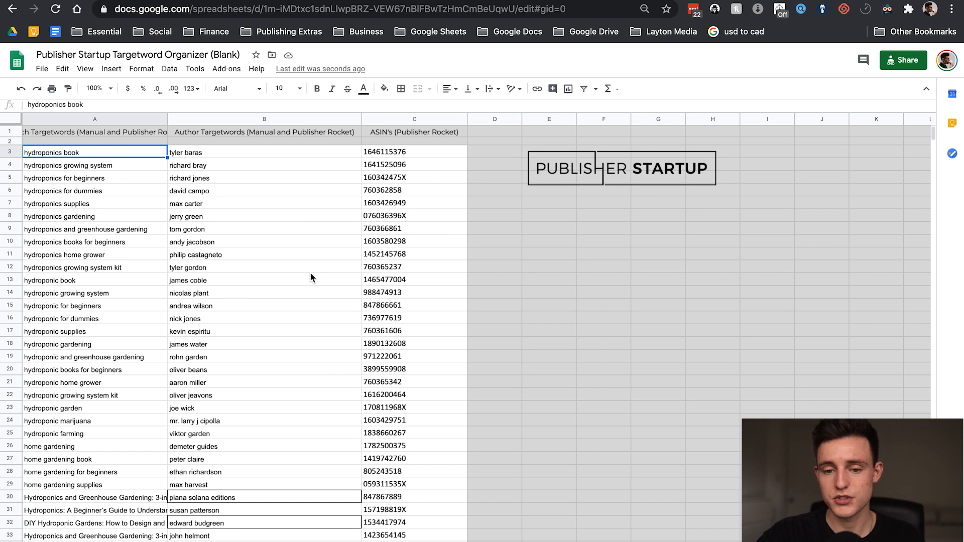
Switch to Publisher Rocket and run a new AMS Keyword Search for "hydroponics" with the format set to eBook
key("ctrl+Left")
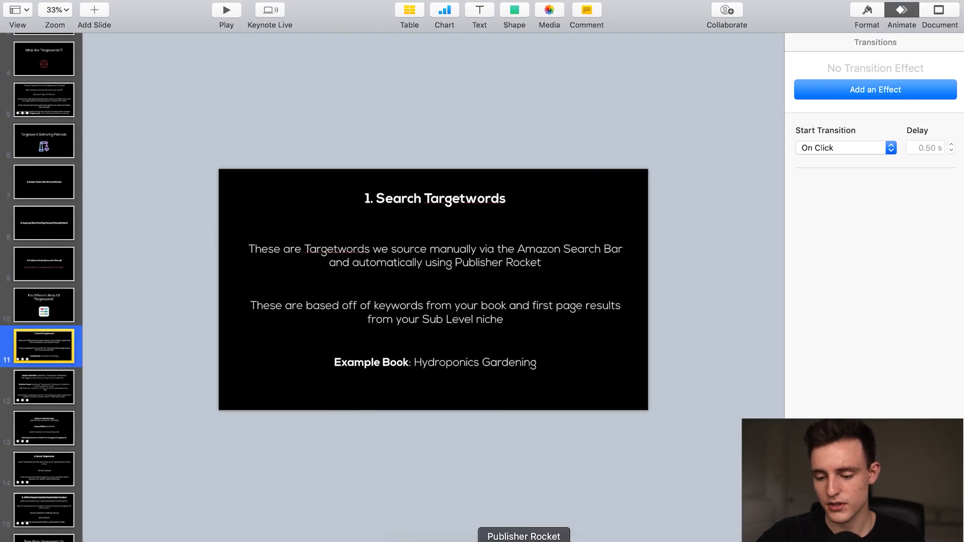
left_click(524, 538)
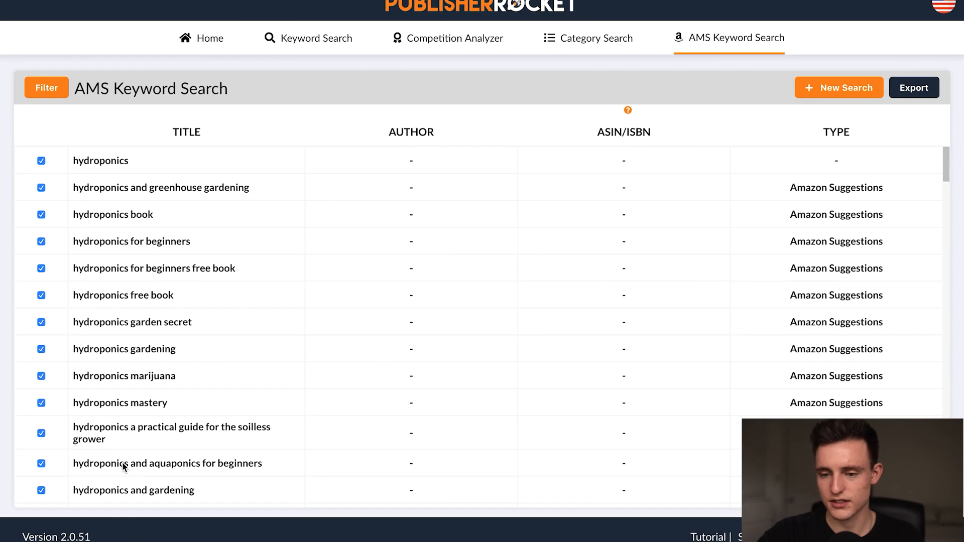
left_click(222, 42)
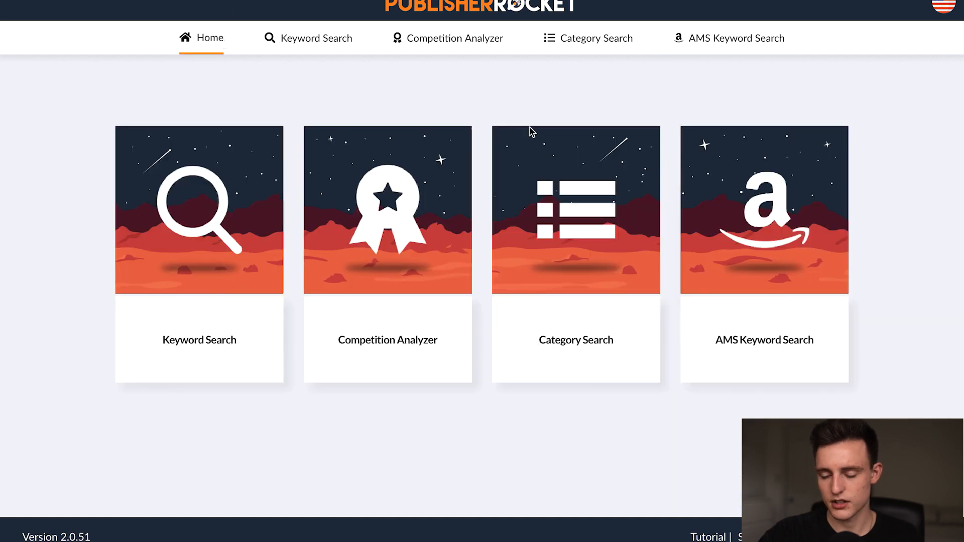
left_click(709, 257)
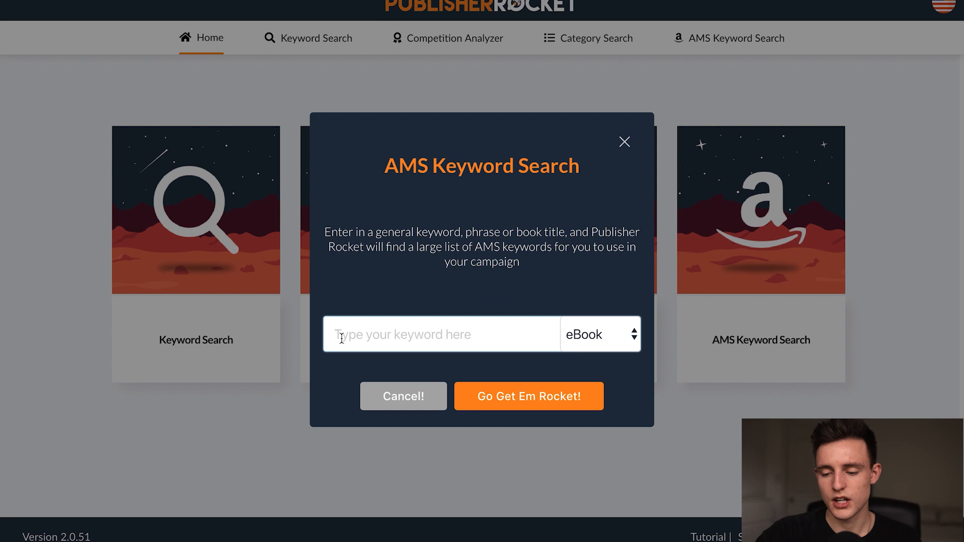
left_click(613, 333)
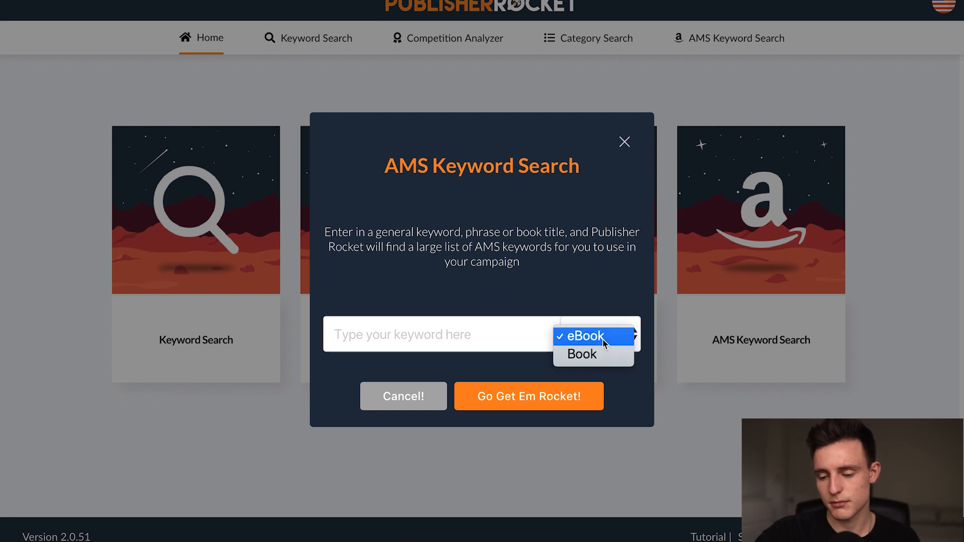
left_click(604, 343)
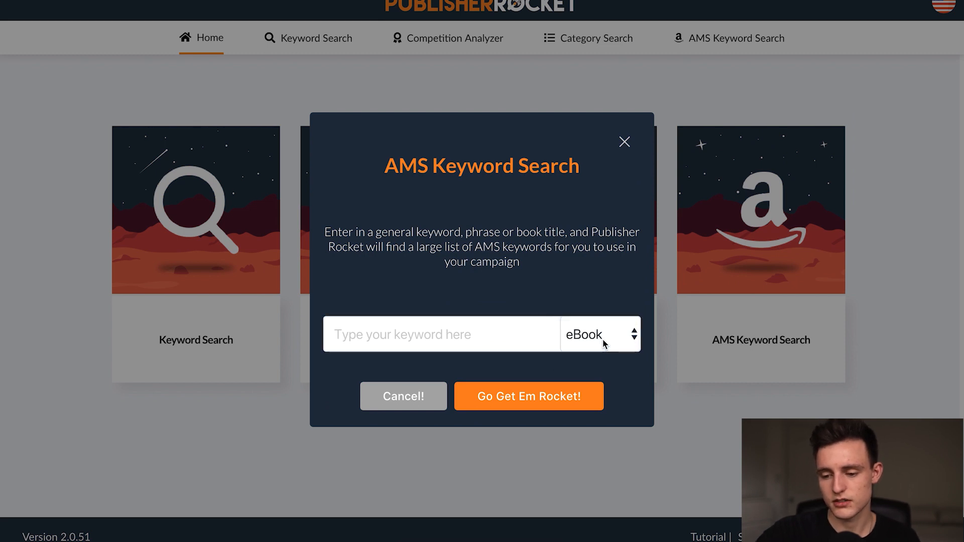
left_click(420, 333)
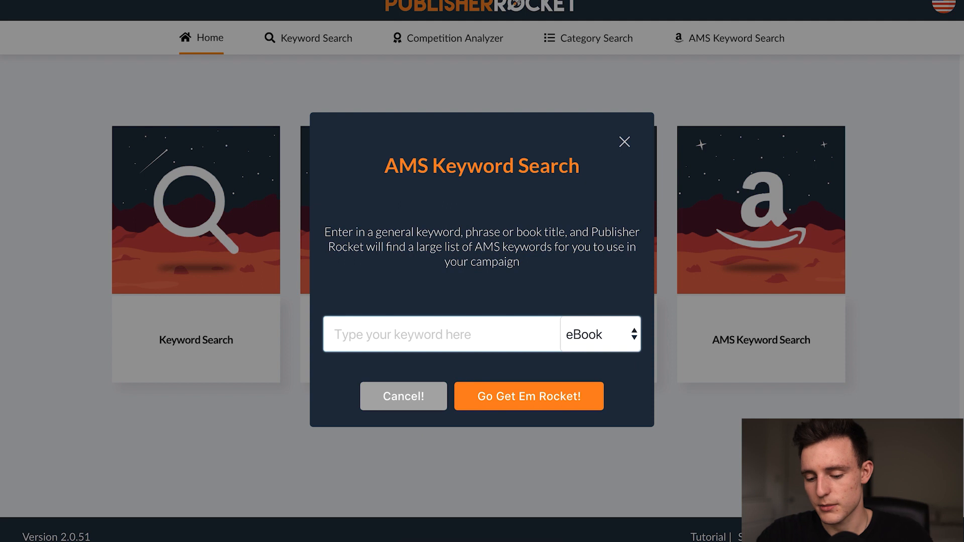
type("hydroponics")
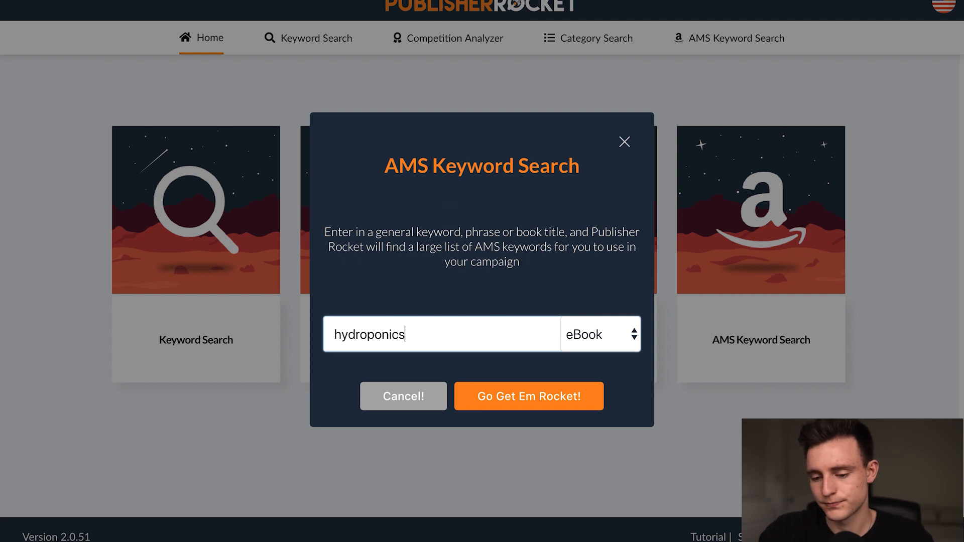
key("Return")
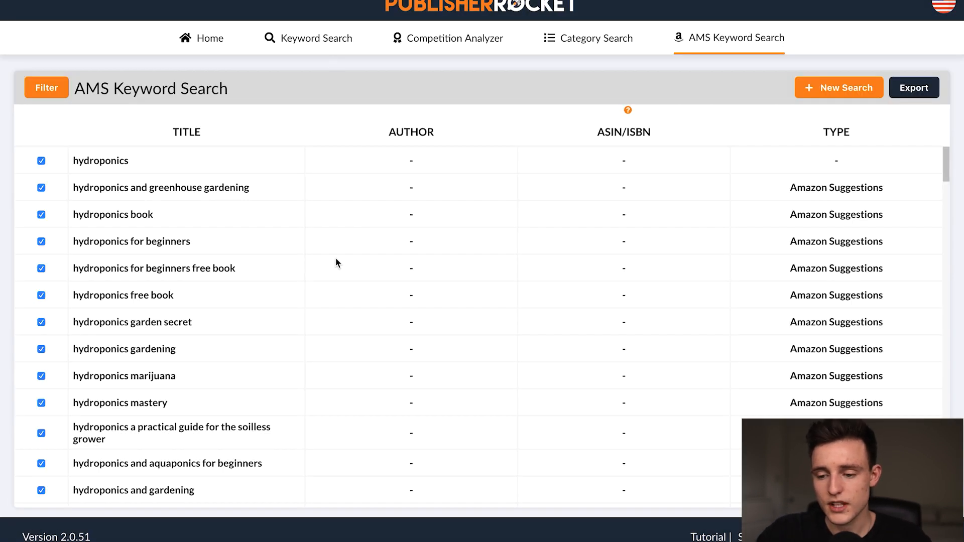
Look through the suggested keywords, book titles, authors and ASINs in the AMS Keyword Search results for "hydroponics"
scroll(253, 215, "down", 15)
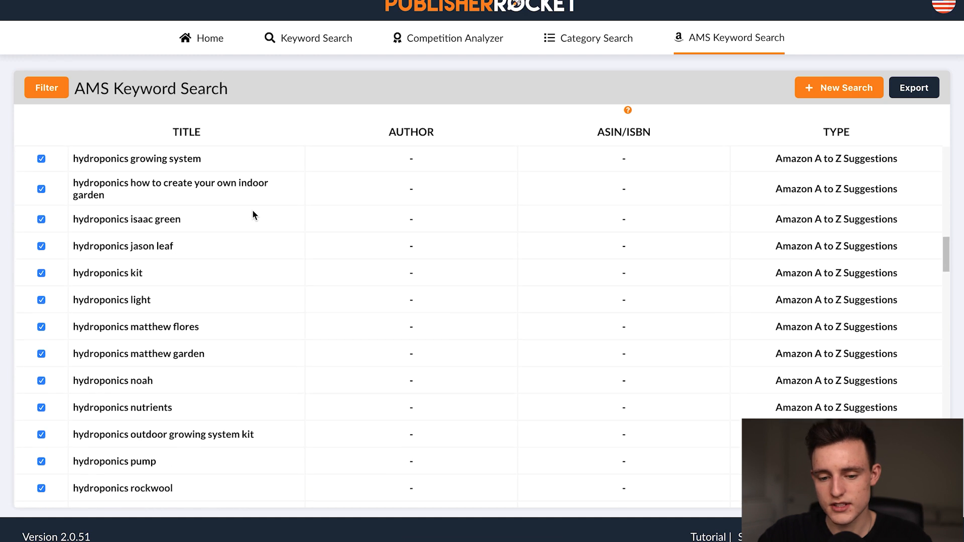
scroll(253, 215, "down", 20)
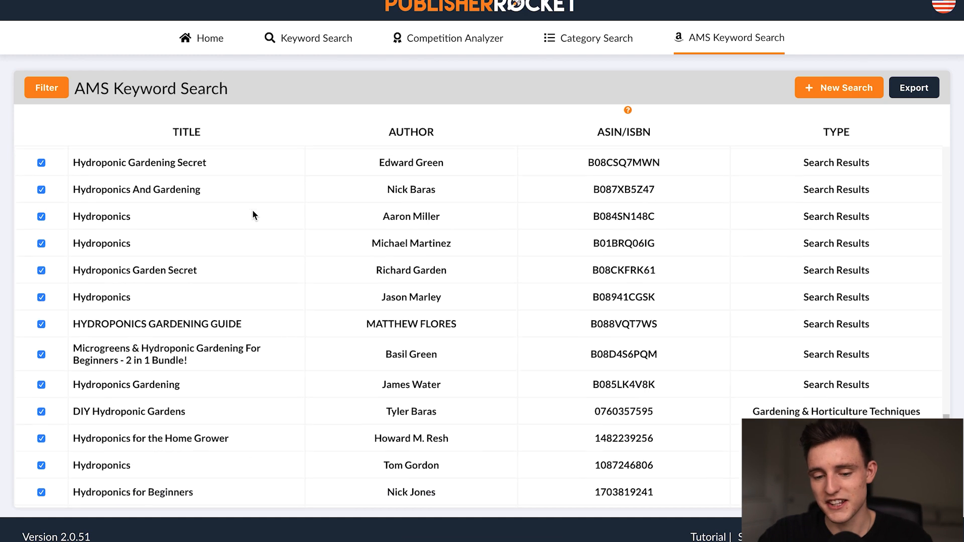
scroll(252, 215, "down", 3)
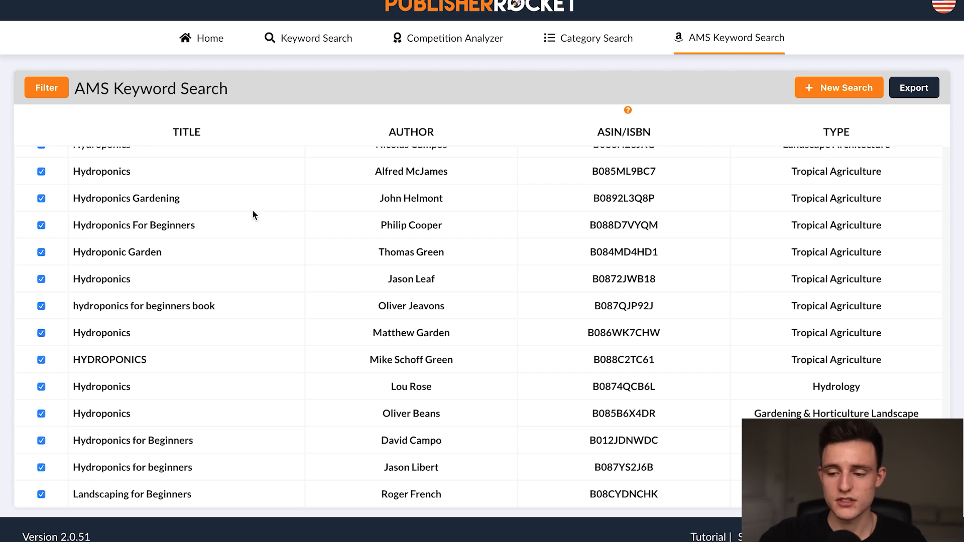
scroll(259, 261, "up", 8)
scroll(259, 259, "up", 10)
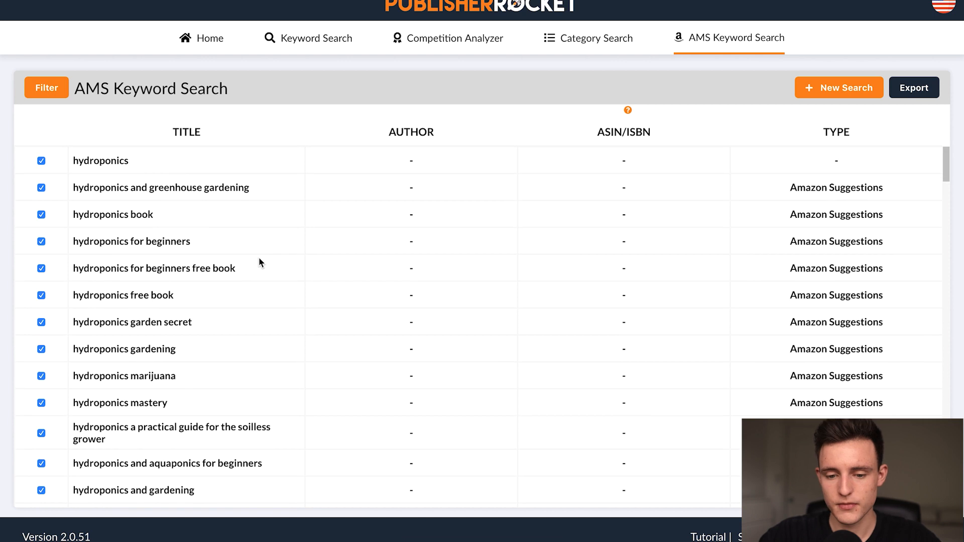
left_click(918, 95)
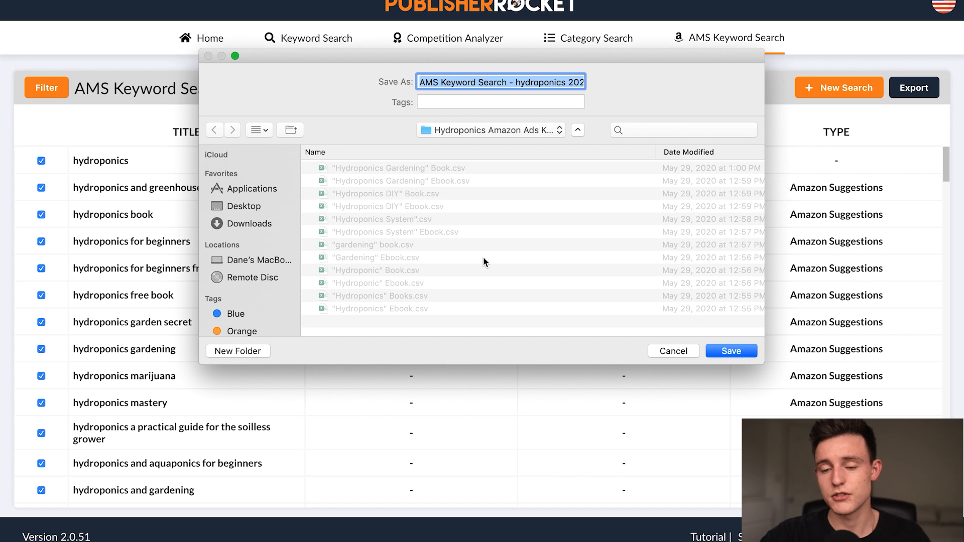
left_click(673, 351)
left_click(932, 94)
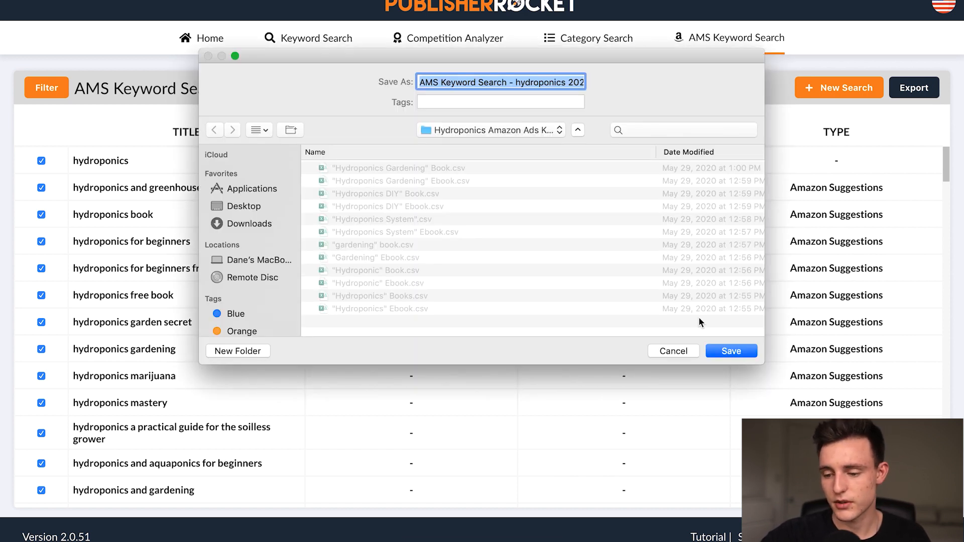
left_click(667, 351)
Run a new AMS Keyword Search for "hydroponic" with the format set to eBook
left_click(837, 88)
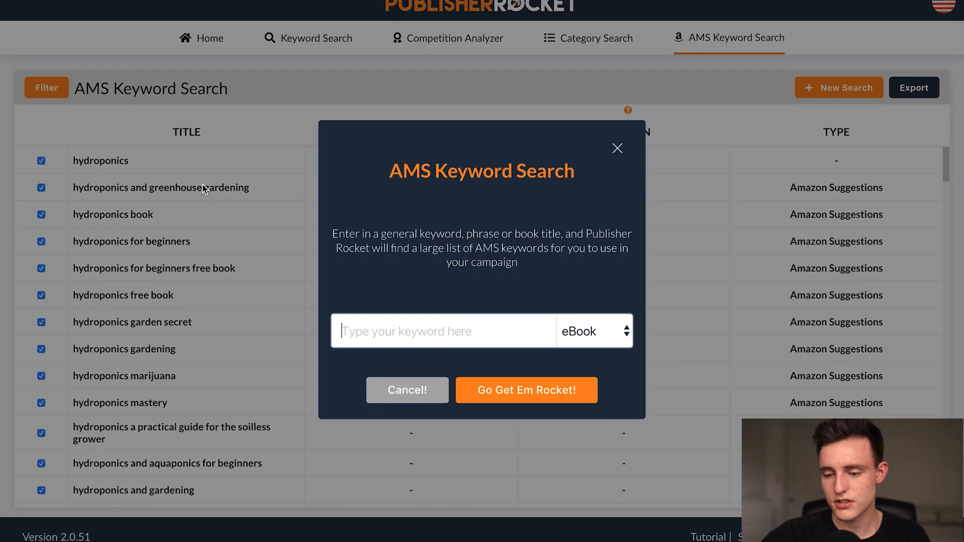
left_click(598, 335)
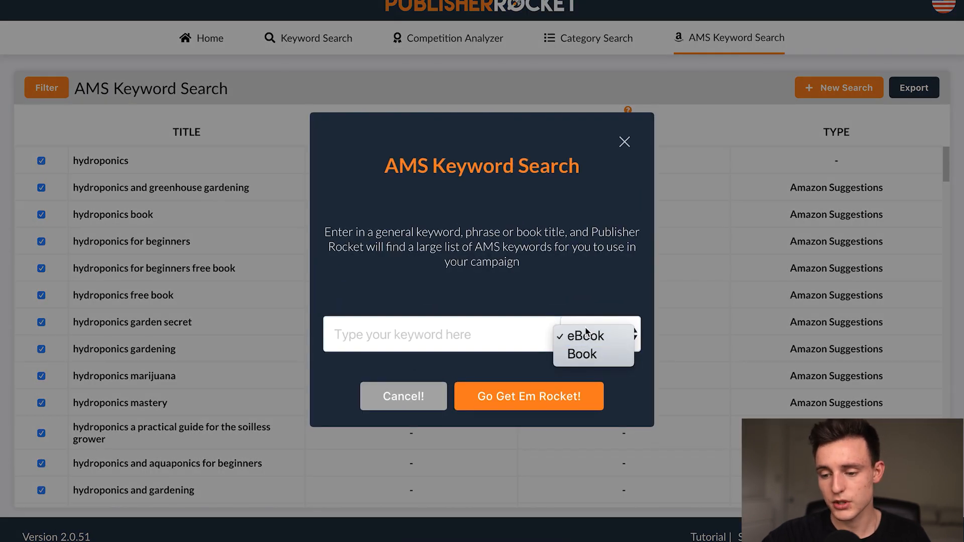
left_click(437, 339)
left_click(596, 336)
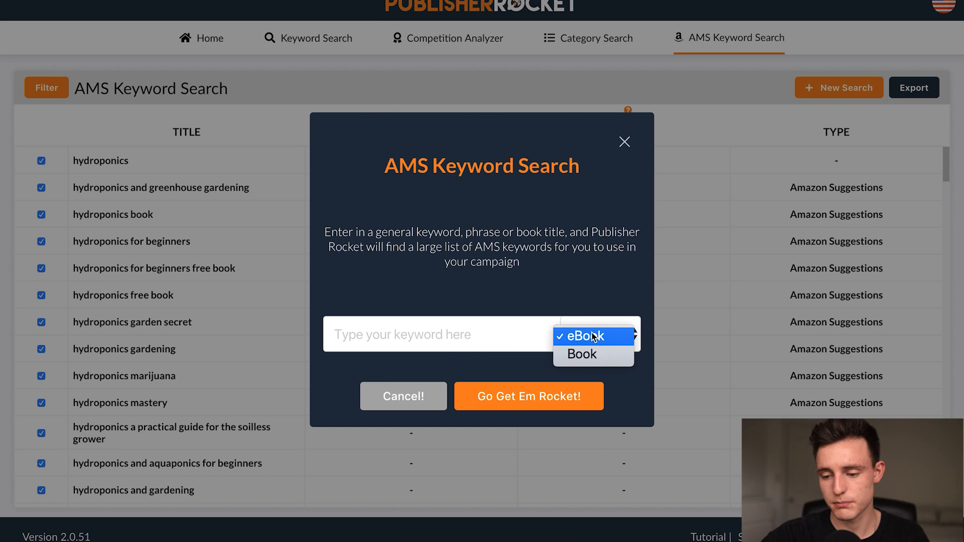
left_click(594, 363)
left_click(583, 336)
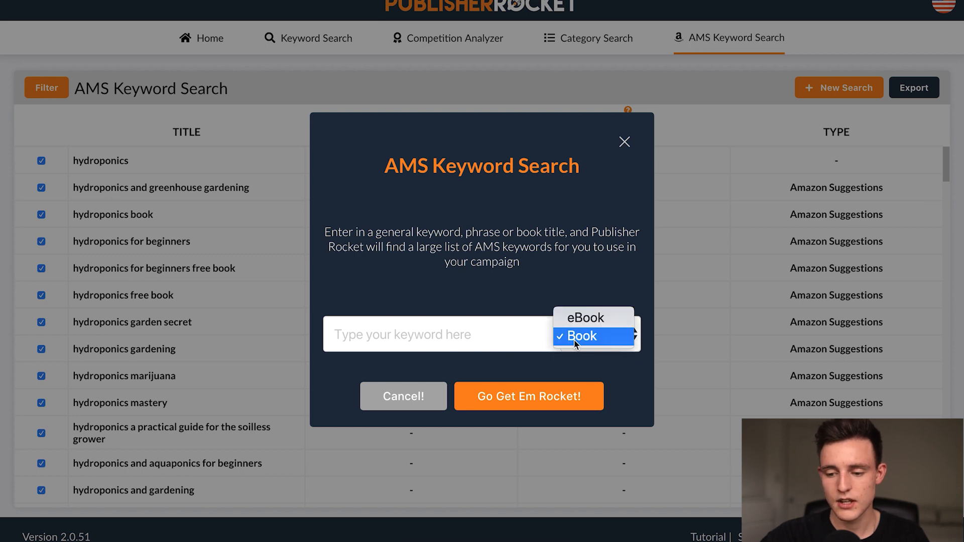
left_click(576, 329)
left_click(411, 328)
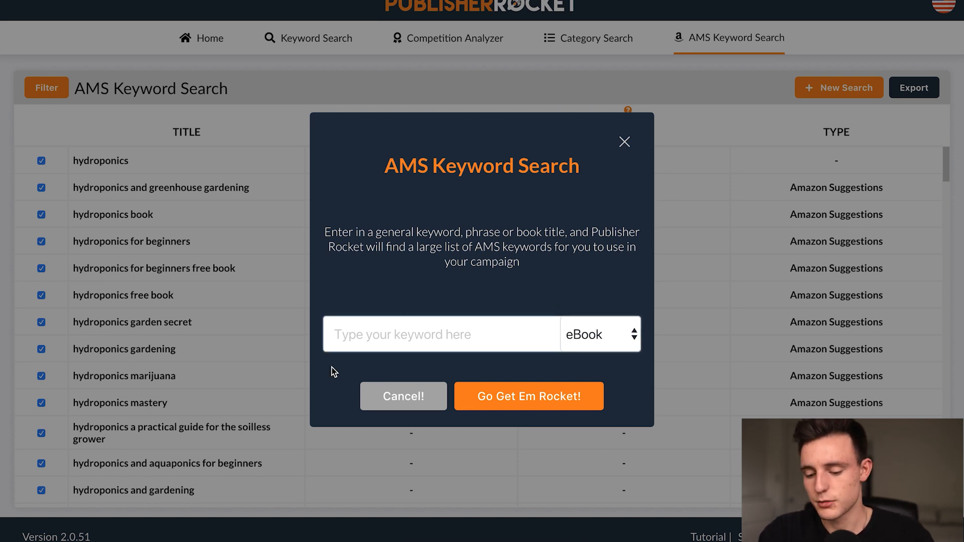
type("hydroponic")
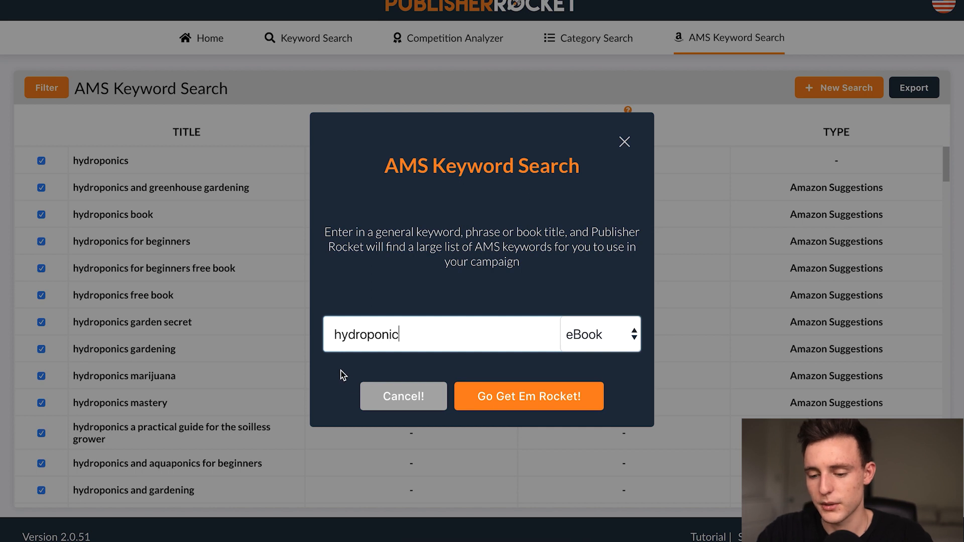
left_click(485, 396)
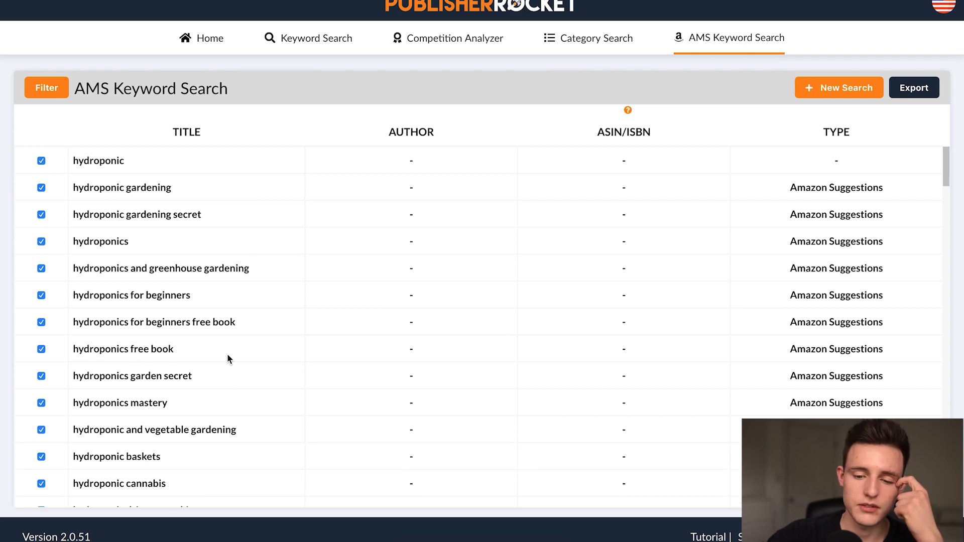
left_click(914, 87)
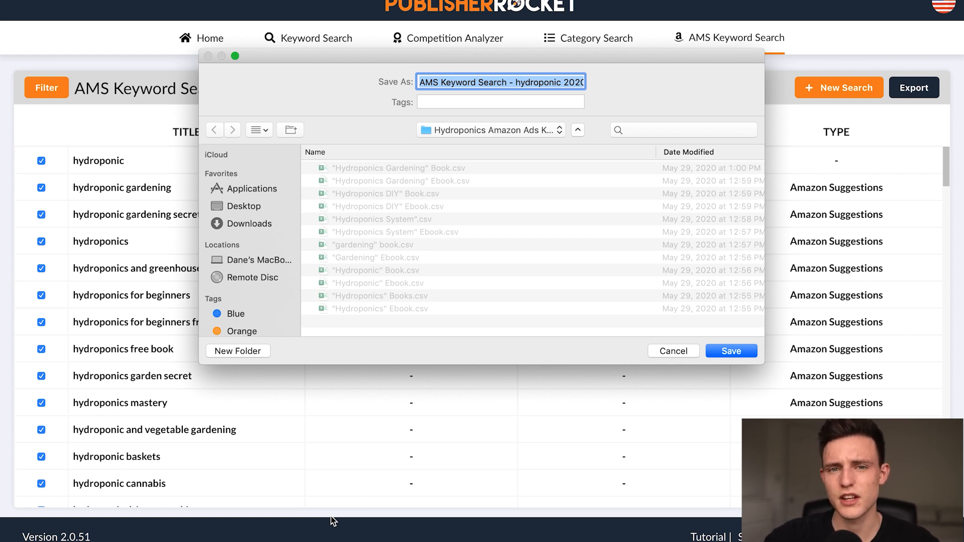
left_click(446, 134)
left_click(363, 122)
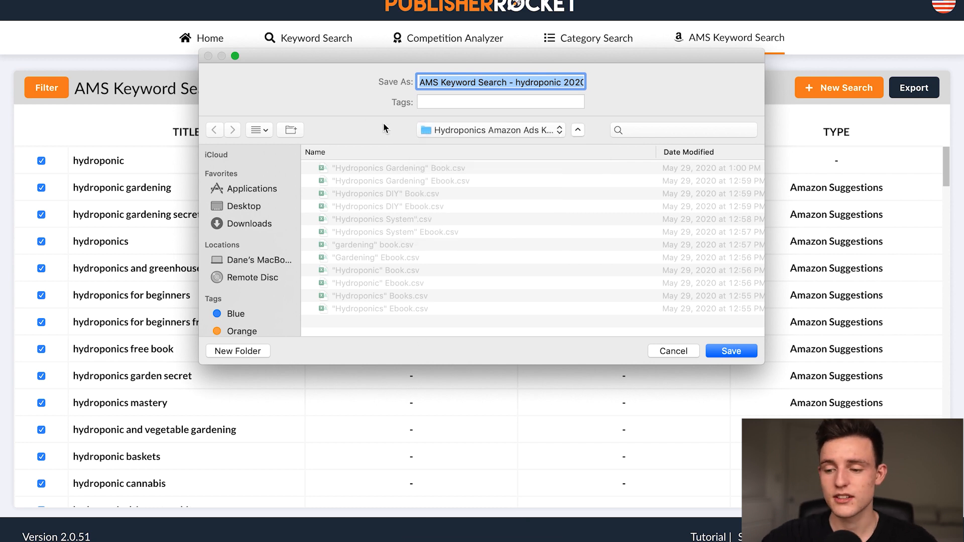
left_click(666, 354)
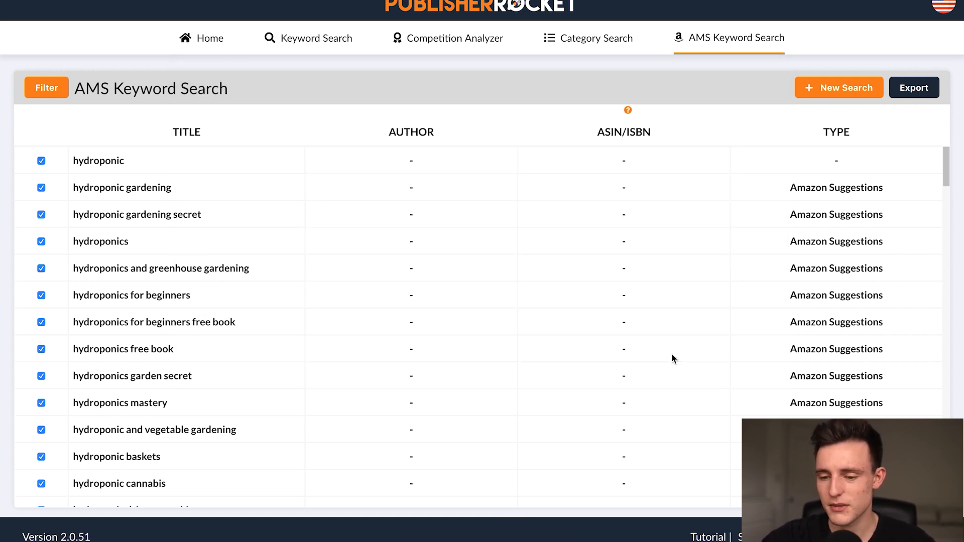
Examine the "hydroponic" keyword results, including the Amazon suggestions, book titles, authors and ASIN/ISBN entries
scroll(323, 266, "down", 20)
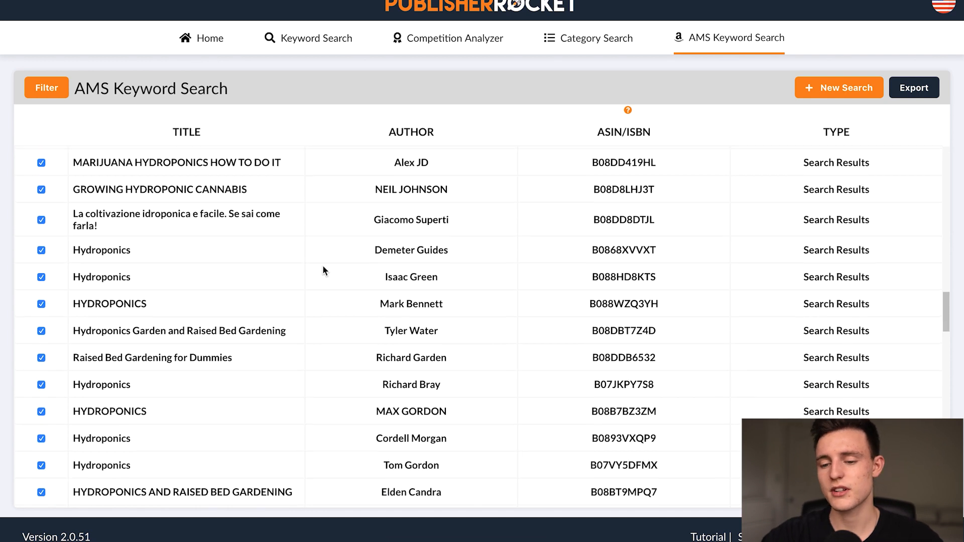
scroll(322, 265, "up", 3)
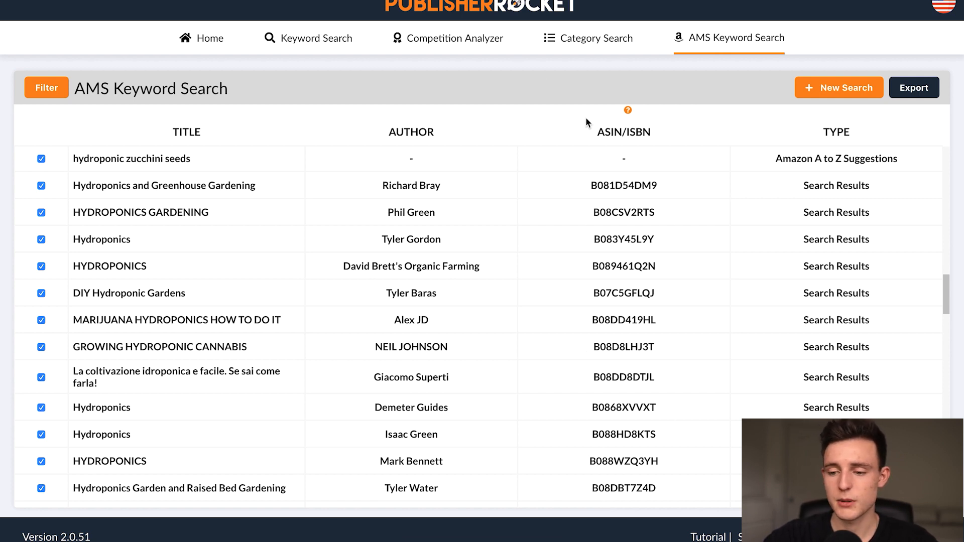
scroll(621, 311, "down", 15)
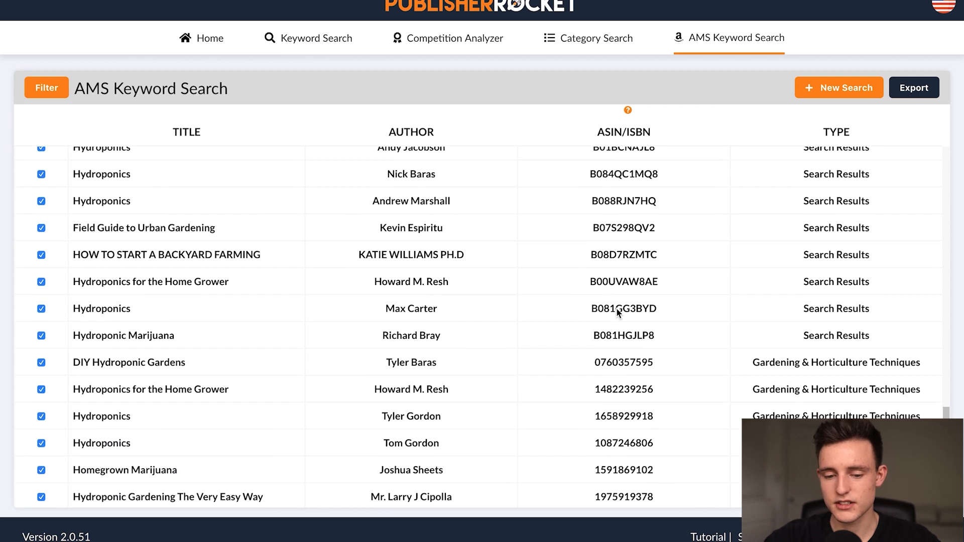
scroll(616, 309, "down", 1)
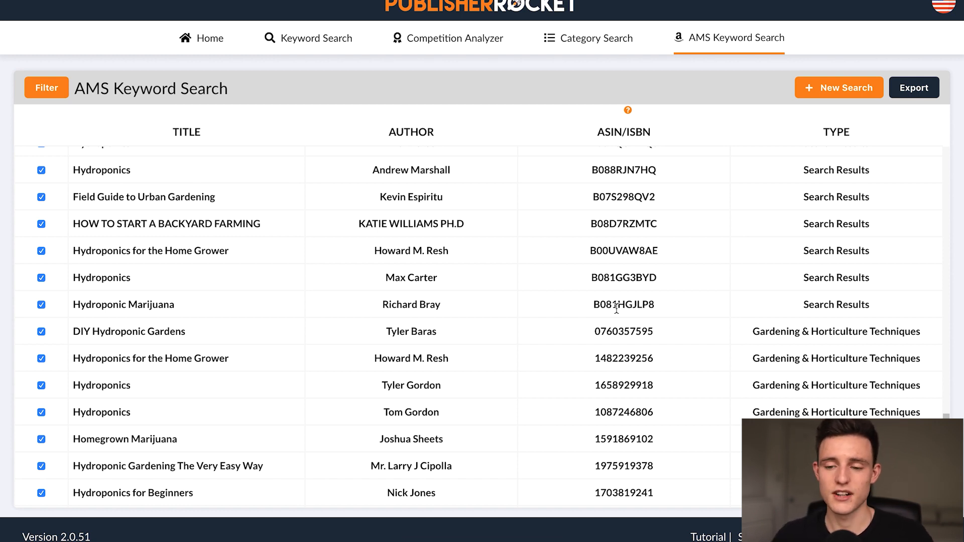
scroll(547, 337, "up", 5)
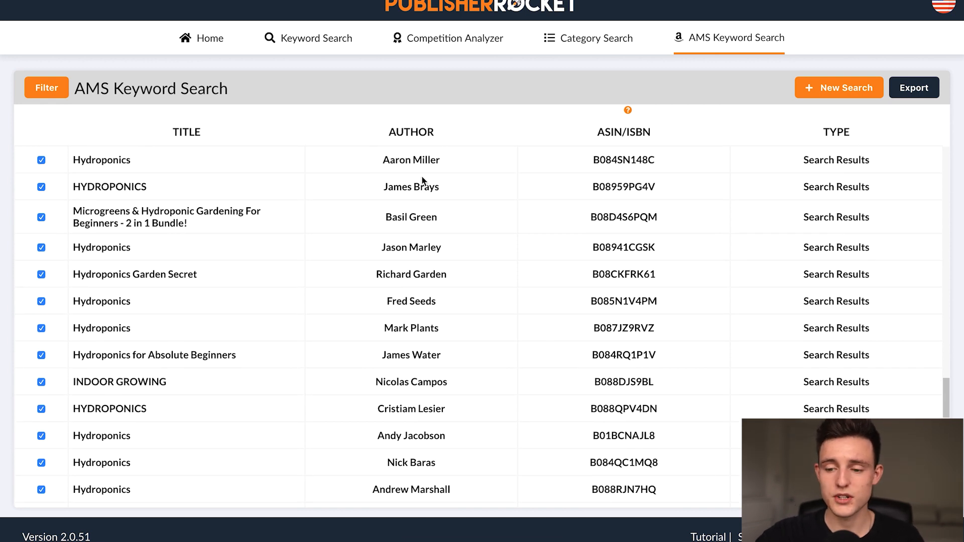
scroll(422, 180, "up", 15)
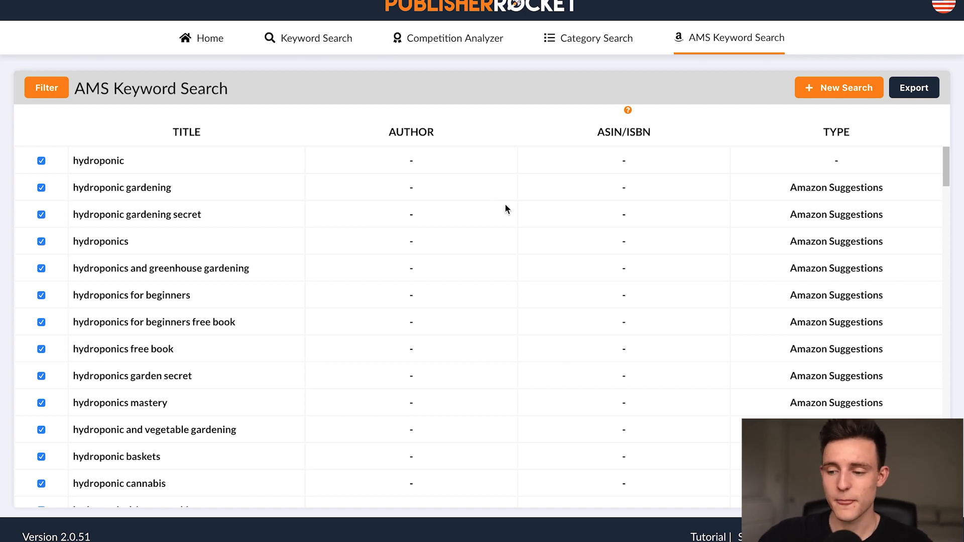
scroll(505, 205, "down", 10)
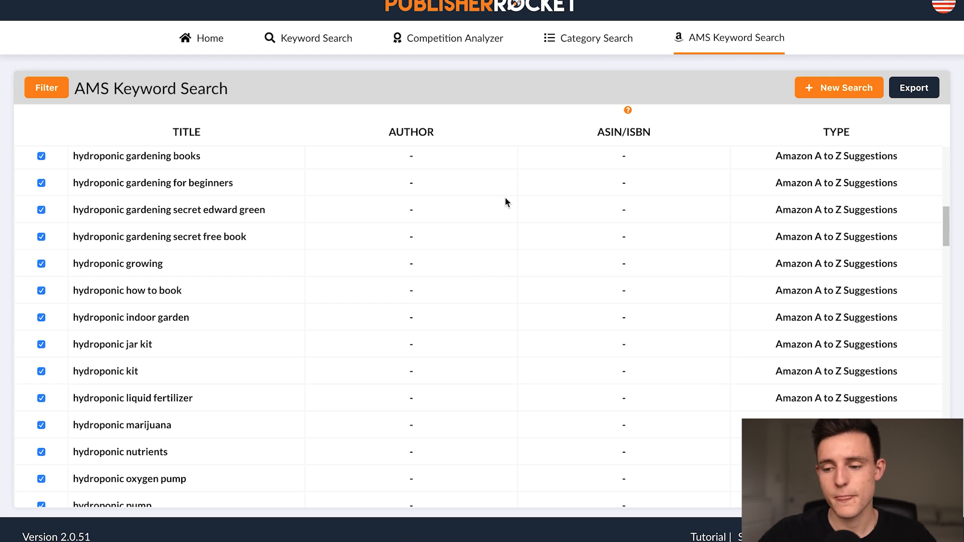
scroll(599, 340, "up", 10)
Check the targetword organizer sheet briefly, and go back to the Amazon book search results for "hydroponics"
key("ctrl+Right")
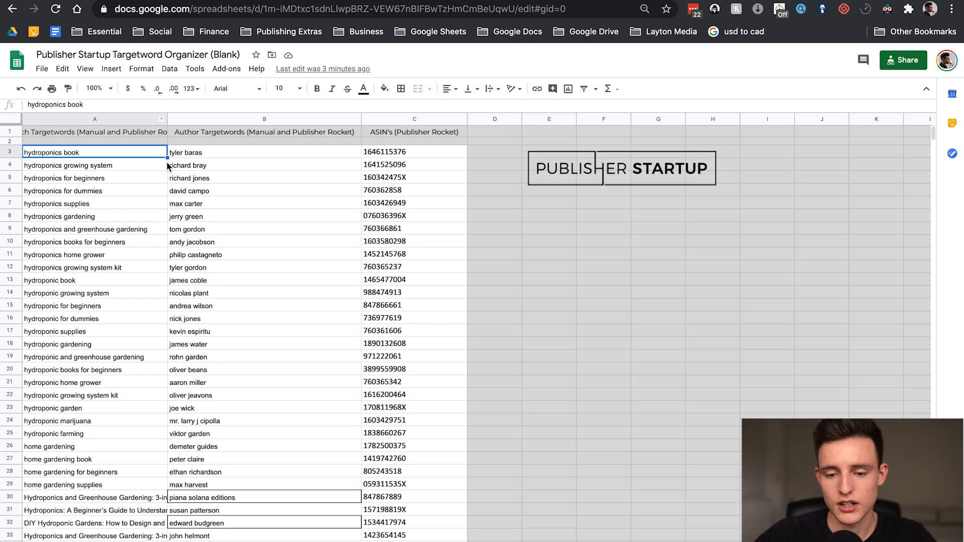
key("ctrl+Left")
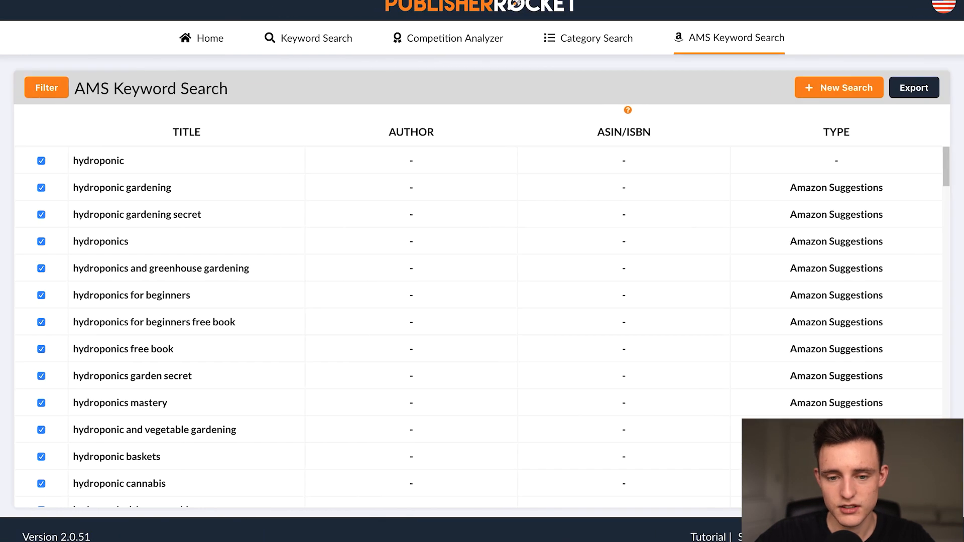
left_click(22, 2)
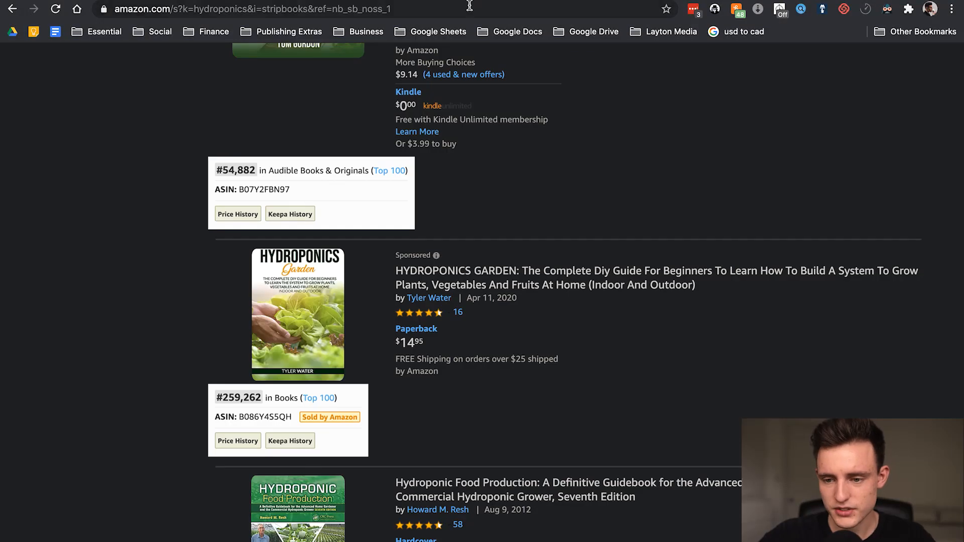
Compare the Amazon book results for "hydroponics" with the targetwords listed in the organizer sheet
scroll(556, 376, "up", 15)
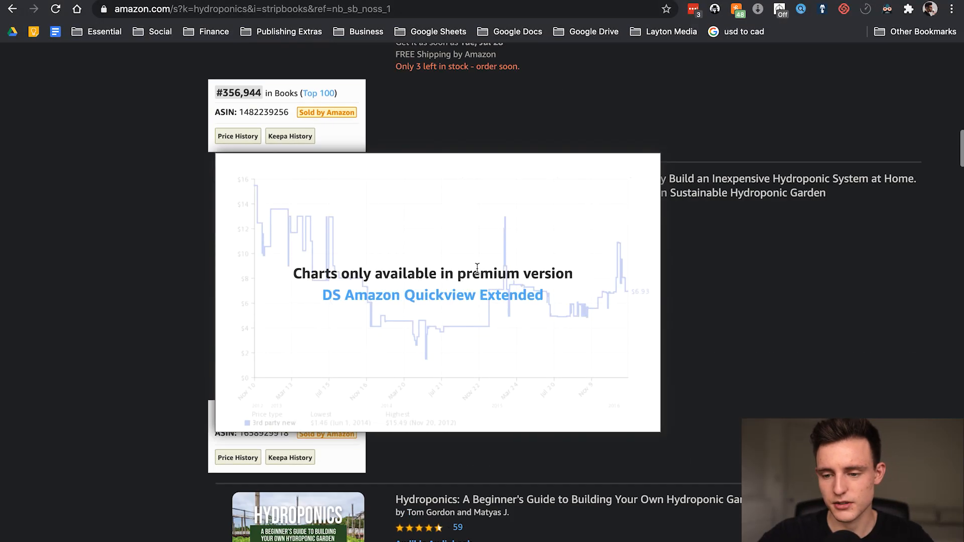
left_click_drag(583, 316, 393, 308)
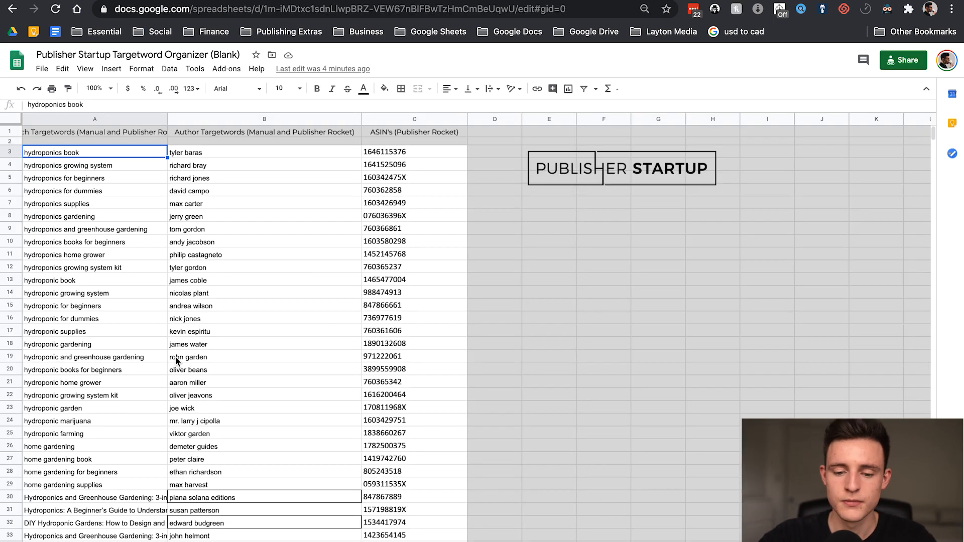
scroll(178, 362, "down", 3)
scroll(102, 518, "down", 4)
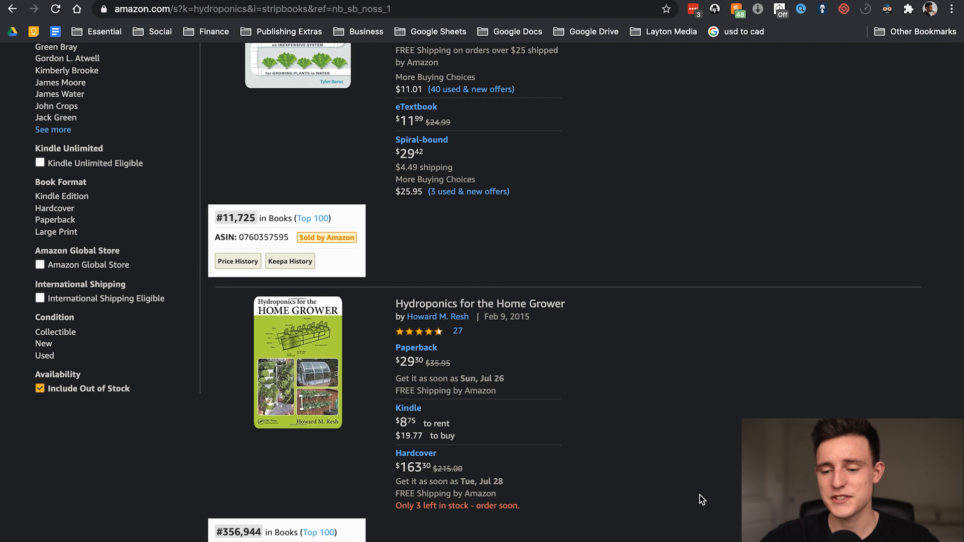
Show Amazon's book search suggestions for "hydroponics", and close them after reading
scroll(702, 500, "up", 15)
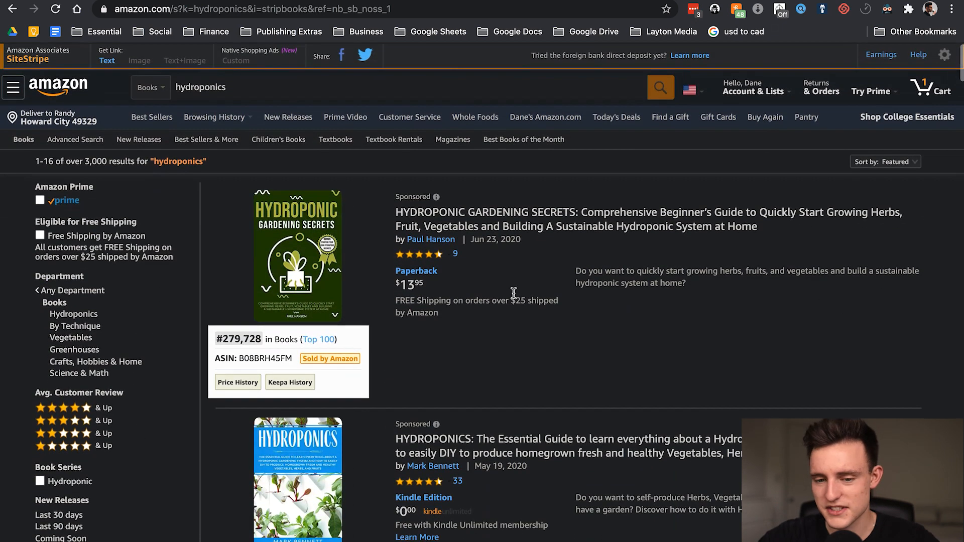
left_click(241, 92)
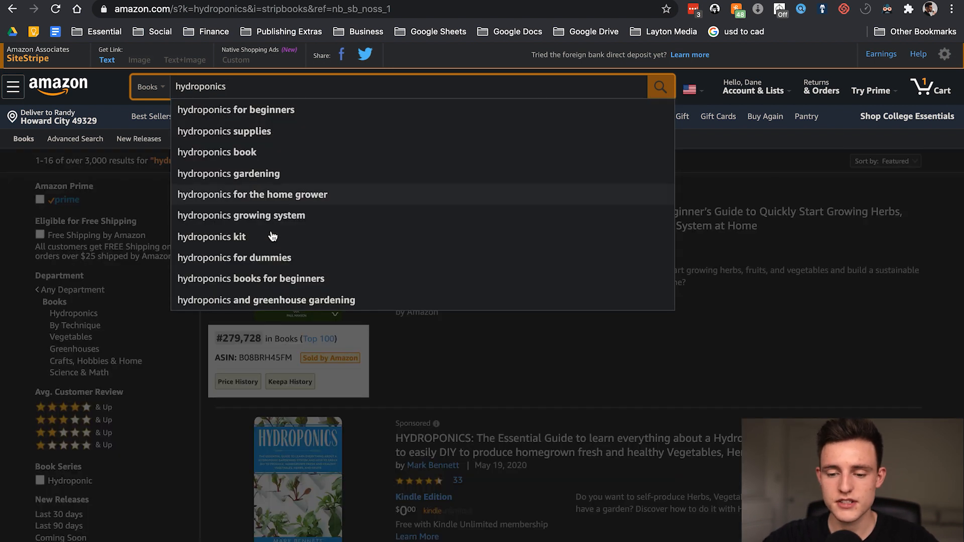
left_click(598, 312)
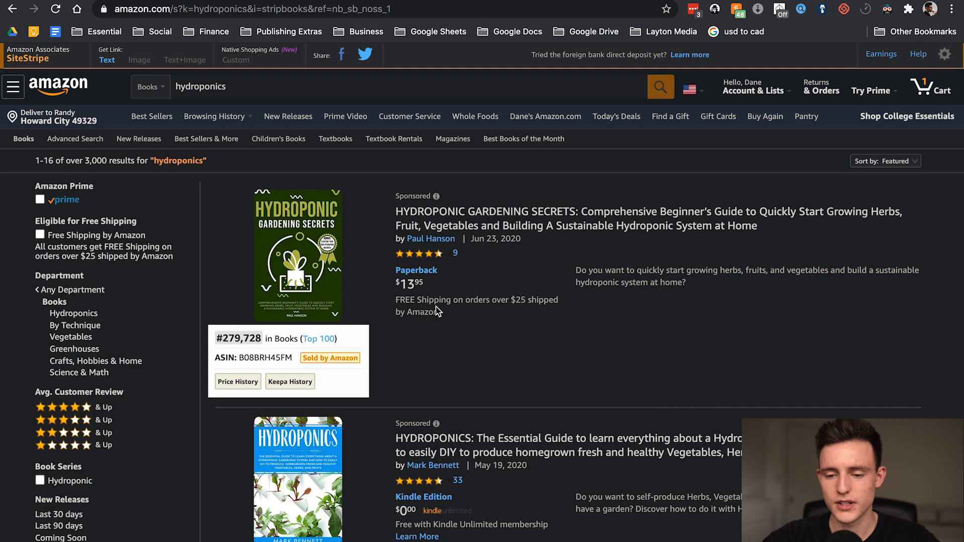
Look through the first page of Amazon book results for "hydroponics" and open the second results page
scroll(435, 312, "down", 5)
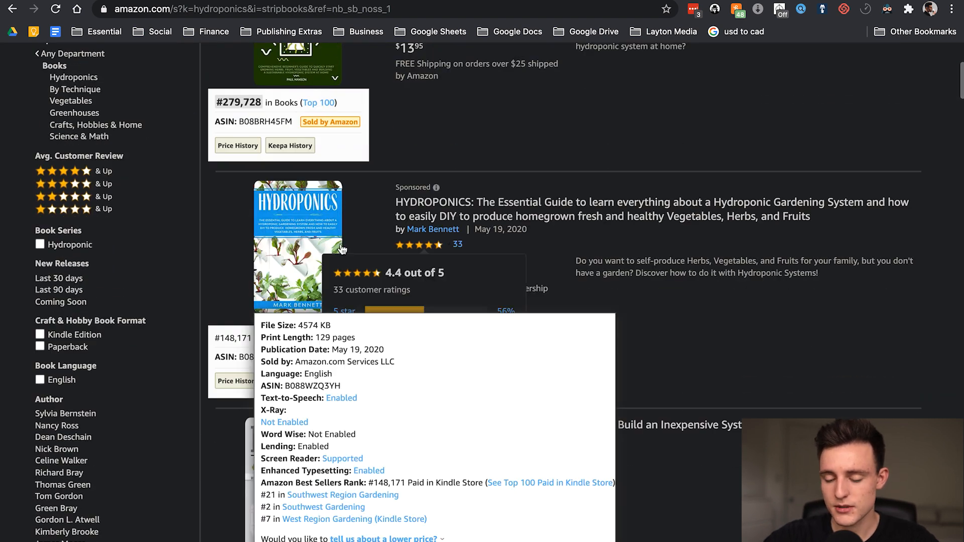
scroll(451, 338, "down", 1)
scroll(238, 263, "down", 20)
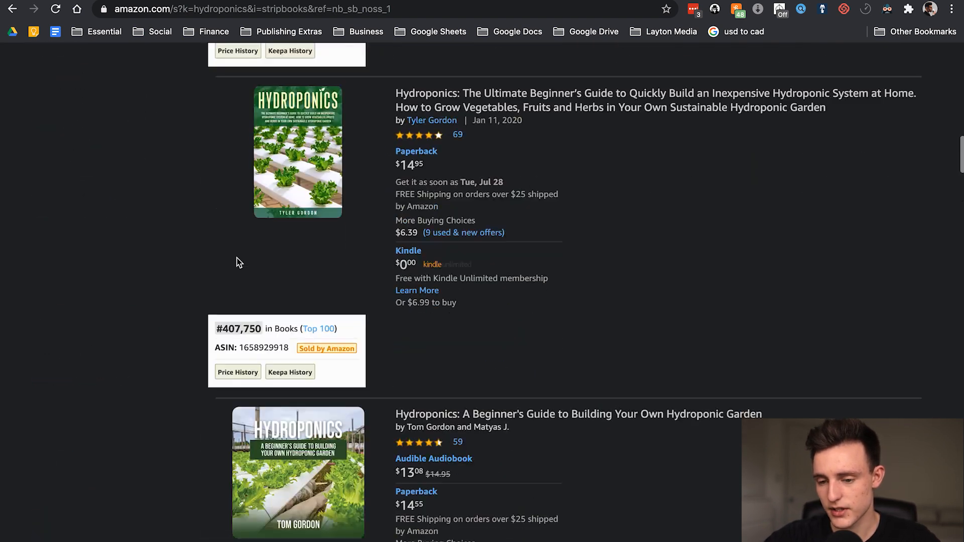
scroll(510, 256, "up", 12)
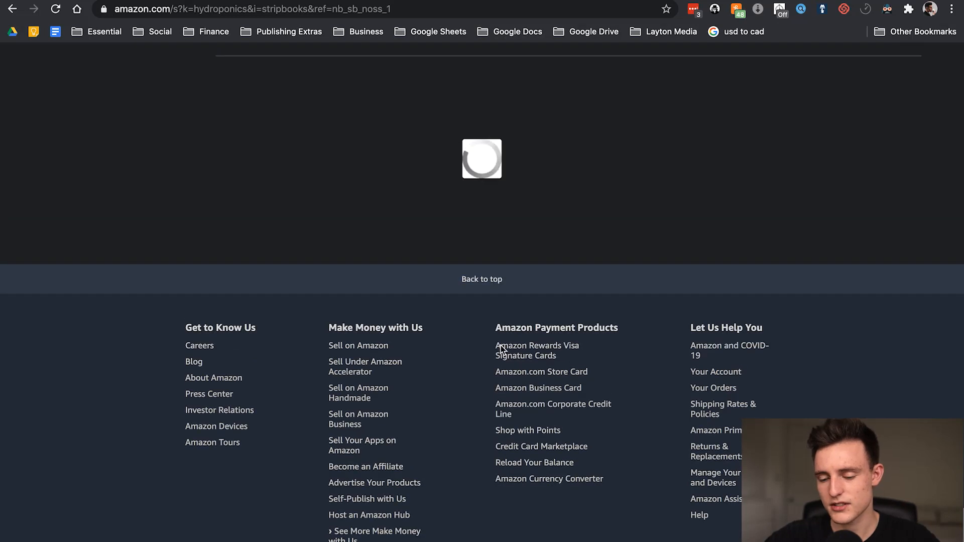
left_click(557, 219)
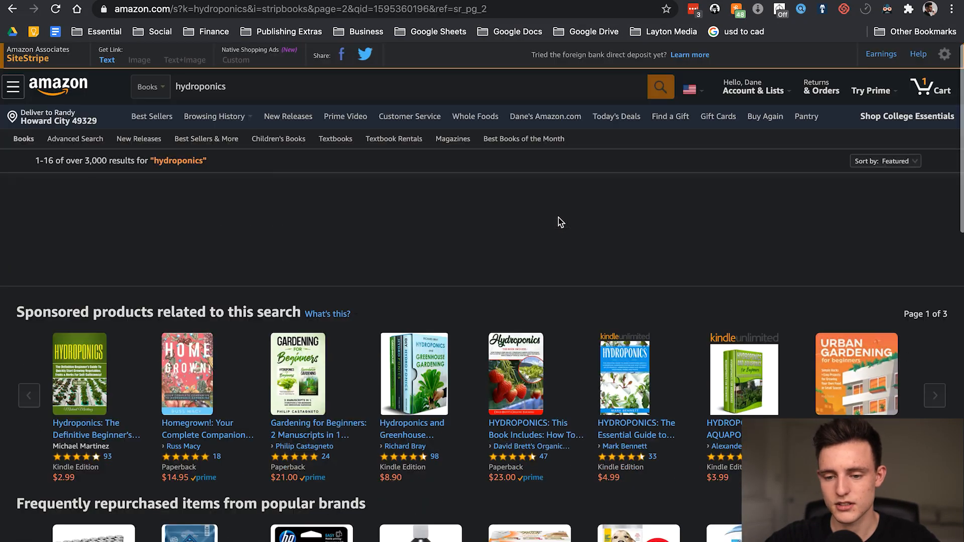
Review the search, author and ASIN targetword columns in the Publisher Startup Targetword Organizer sheet
scroll(872, 212, "down", 1)
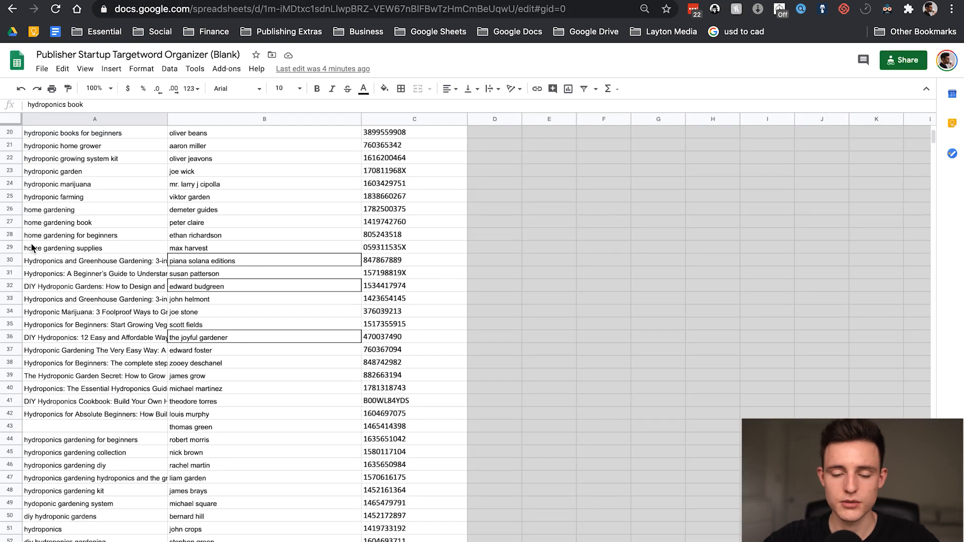
scroll(307, 291, "up", 5)
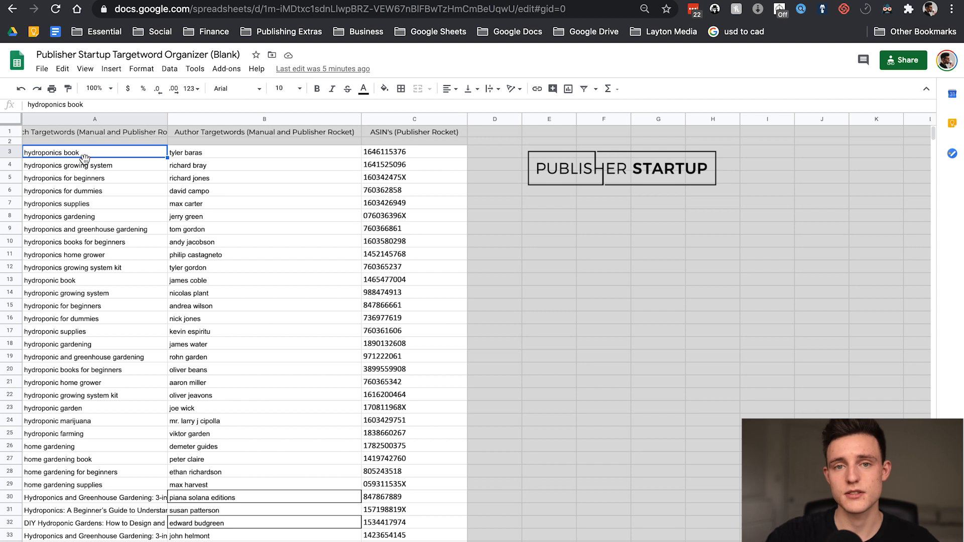
left_click(216, 133)
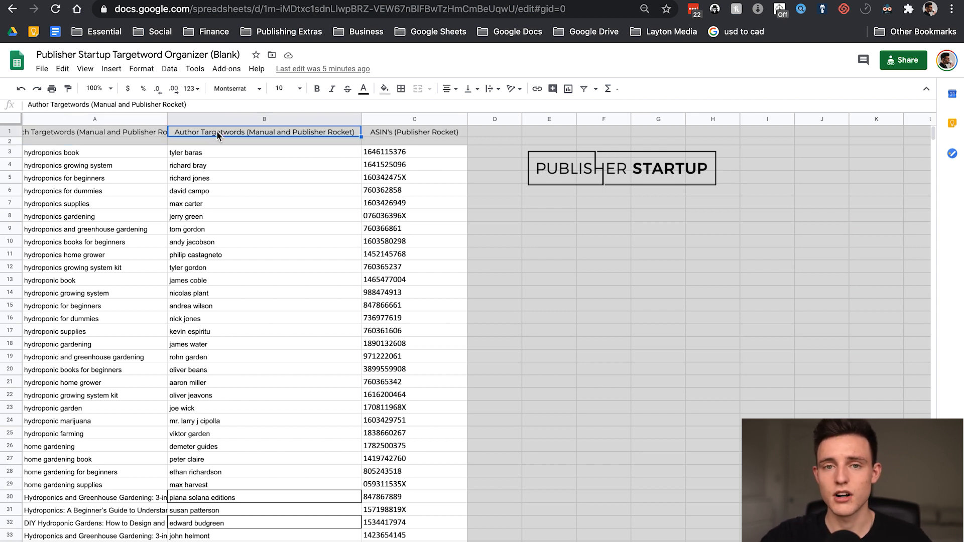
left_click(430, 135)
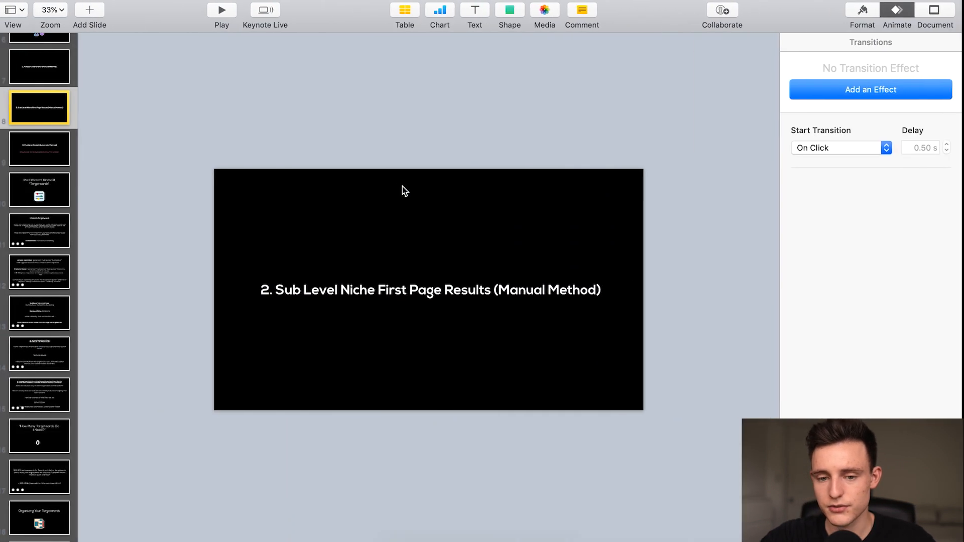
Minimize the slides and open "Hydroponic" Book.csv from the desktop folder Hydroponics Amazon Ads Keywords
key("super+m")
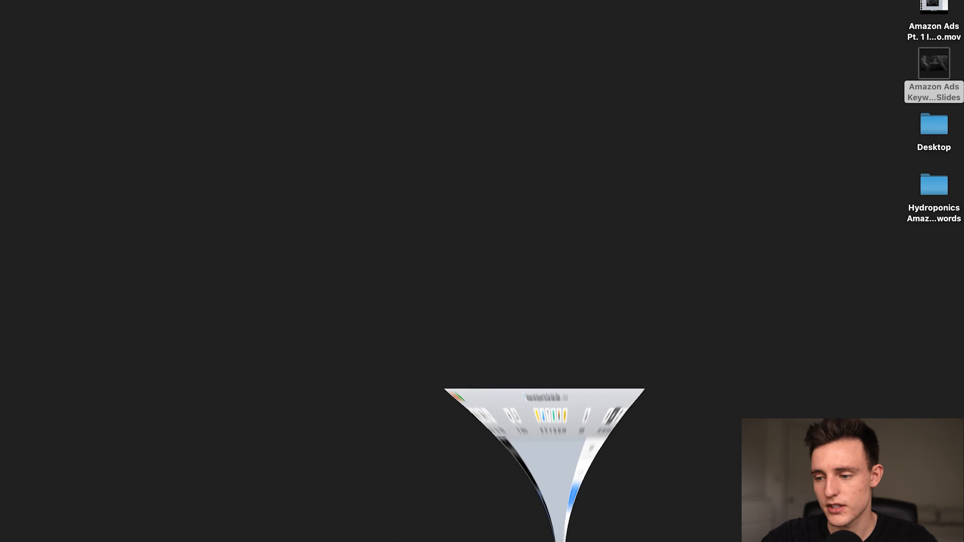
double_click(934, 185)
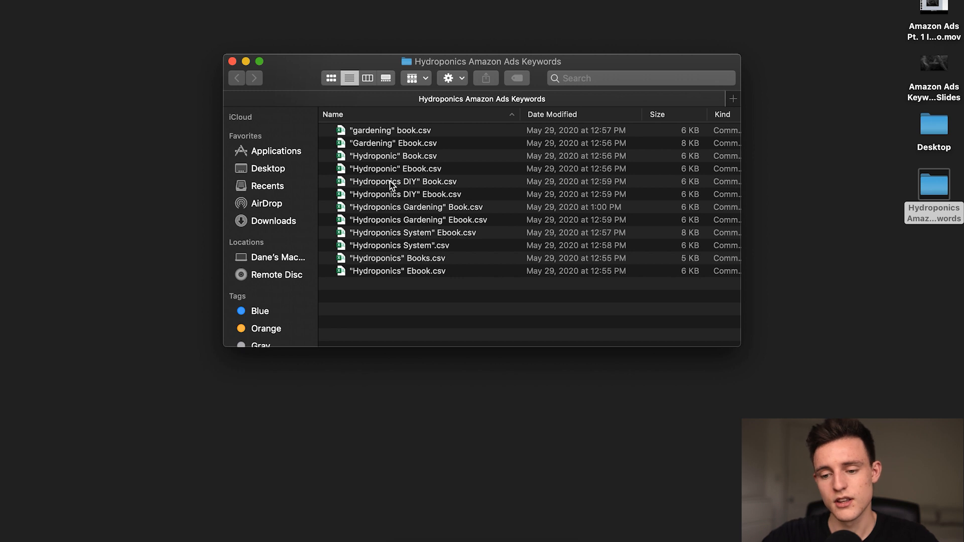
left_click(377, 161)
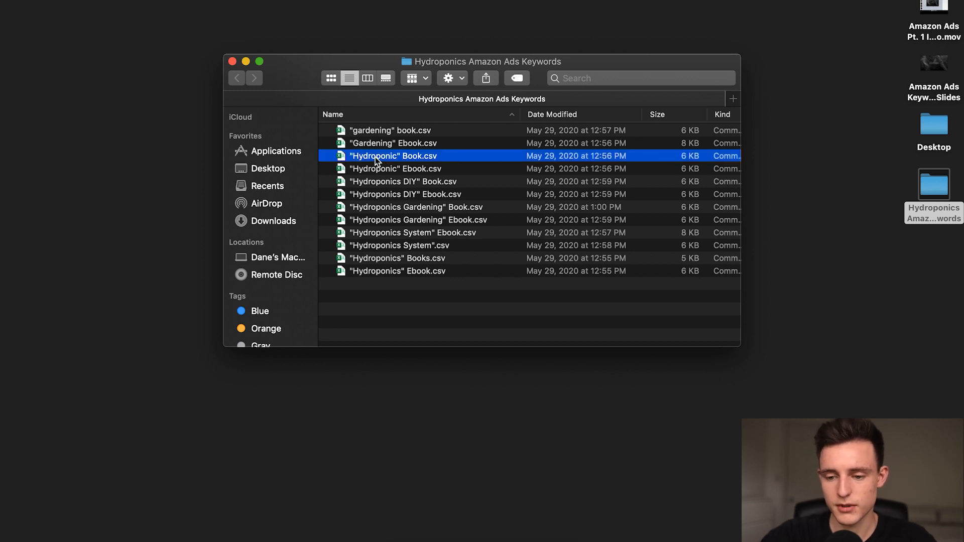
double_click(377, 161)
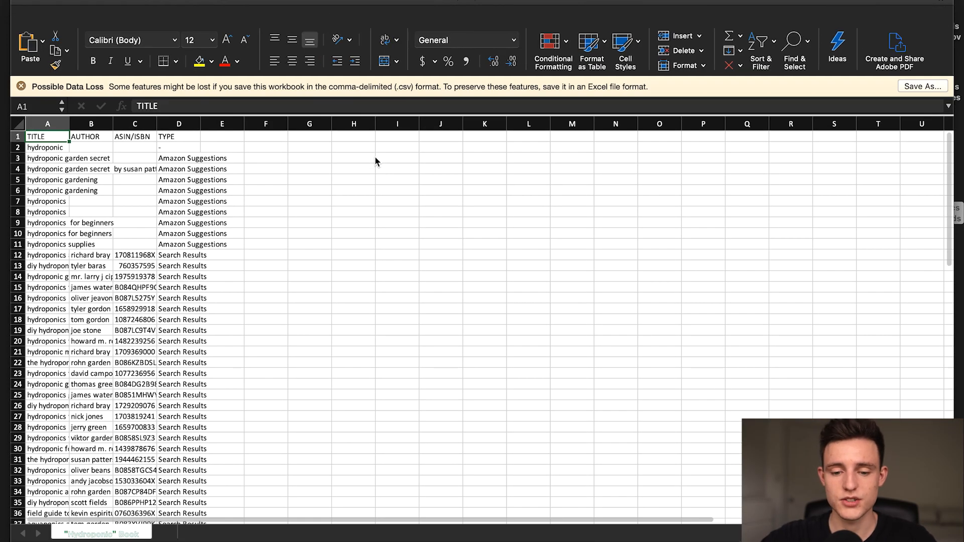
Widen the TITLE, AUTHOR and ASIN/ISBN columns of the exported keyword file so their entries are readable
left_click_drag(113, 124, 245, 123)
left_click_drag(75, 126, 154, 123)
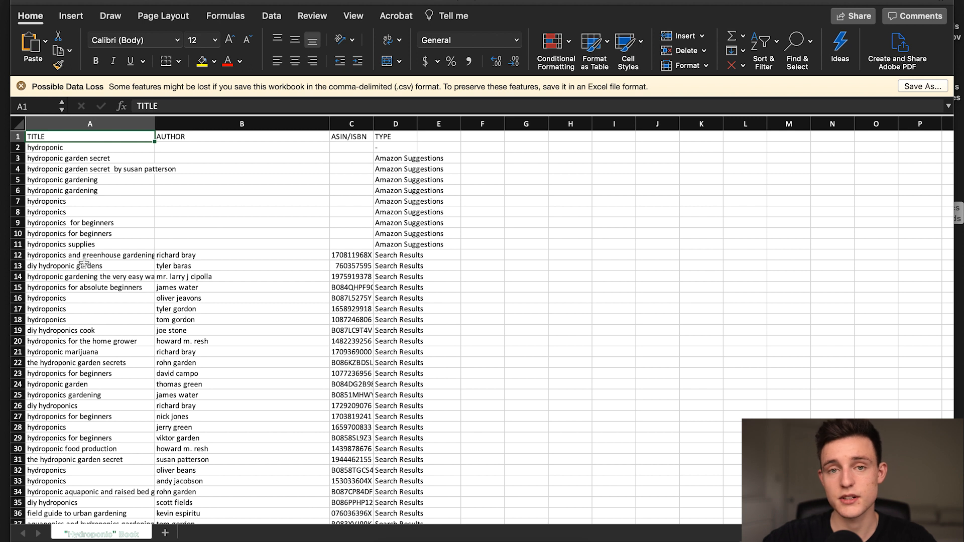
left_click_drag(374, 124, 516, 127)
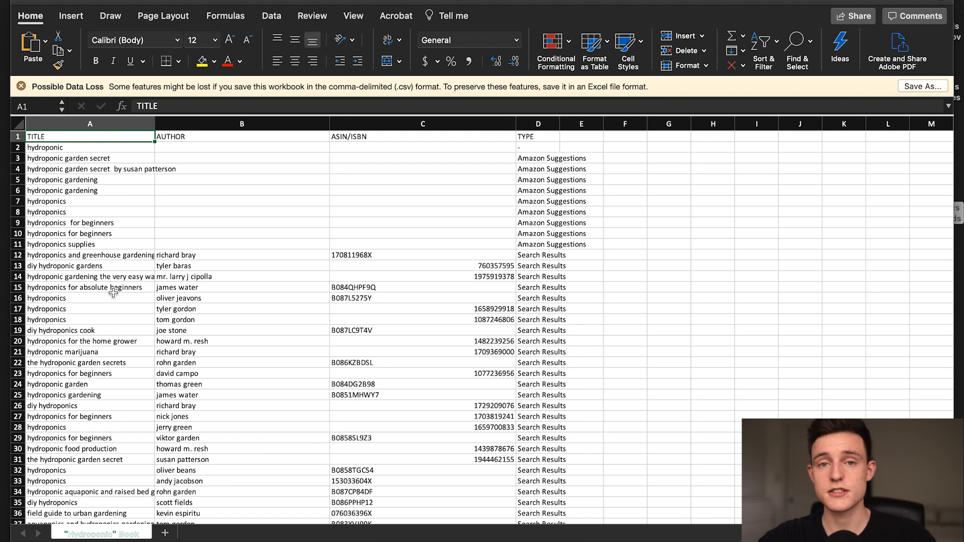
Copy the TITLE entries A2 to A85 from the keyword file and switch to the targetword organizer sheet
left_click(67, 146)
scroll(64, 345, "down", 20)
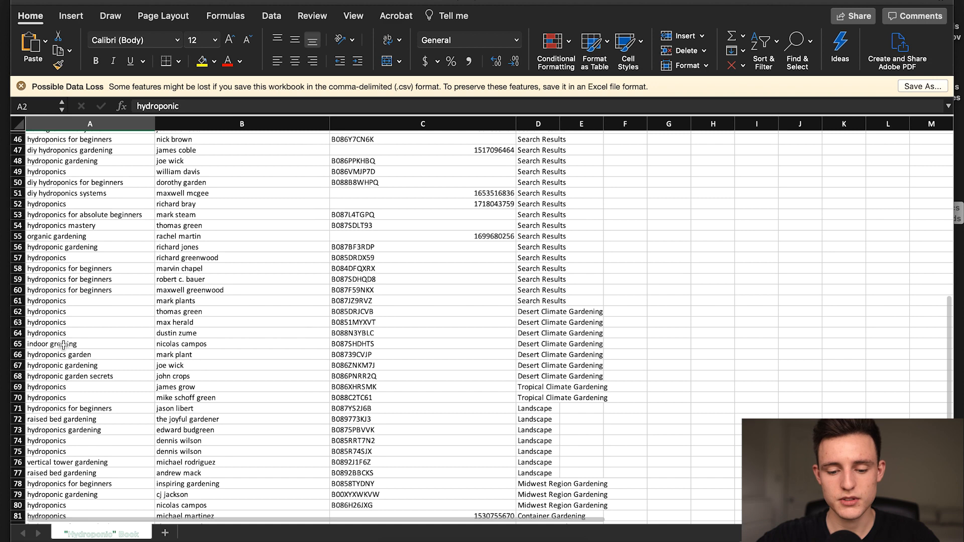
scroll(63, 345, "up", 10)
scroll(64, 345, "down", 5)
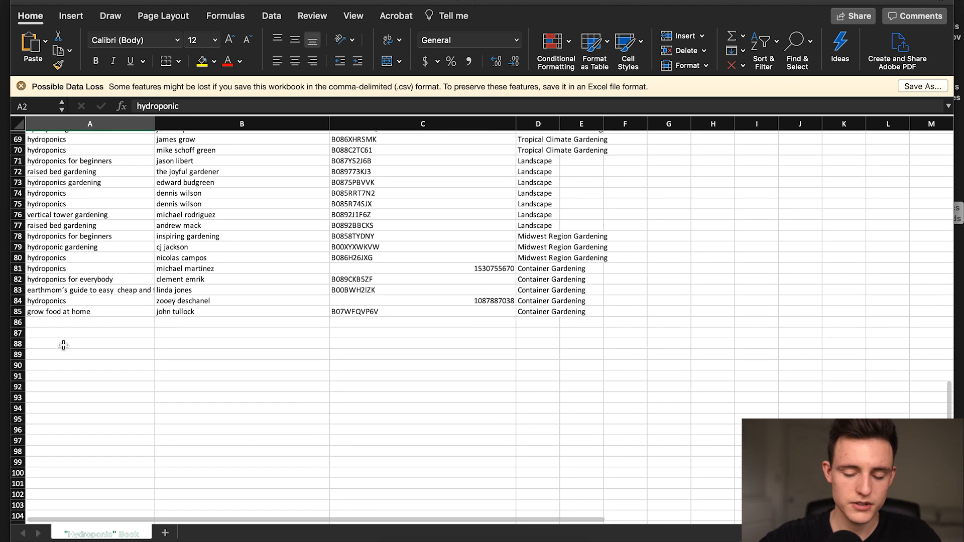
left_click(64, 312, "shift")
scroll(99, 248, "up", 8)
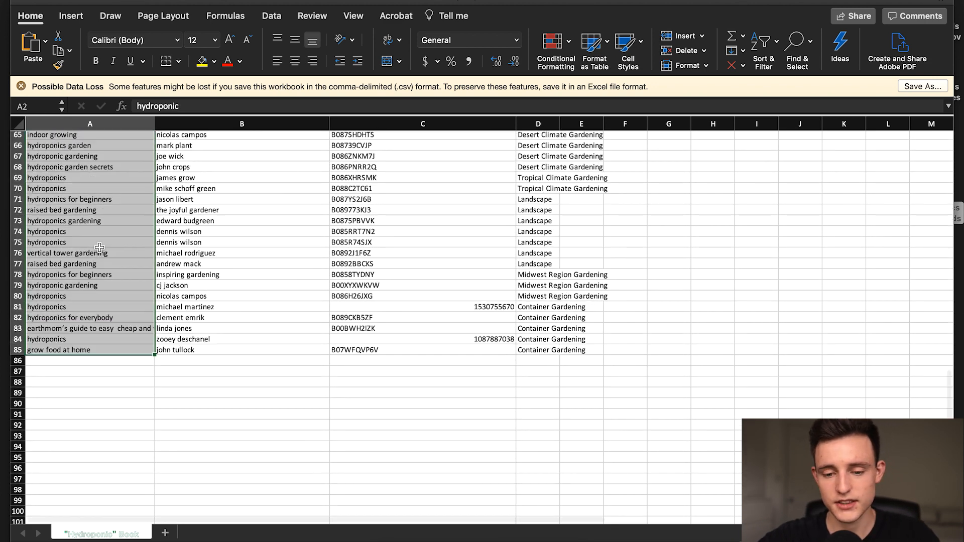
scroll(100, 247, "up", 1)
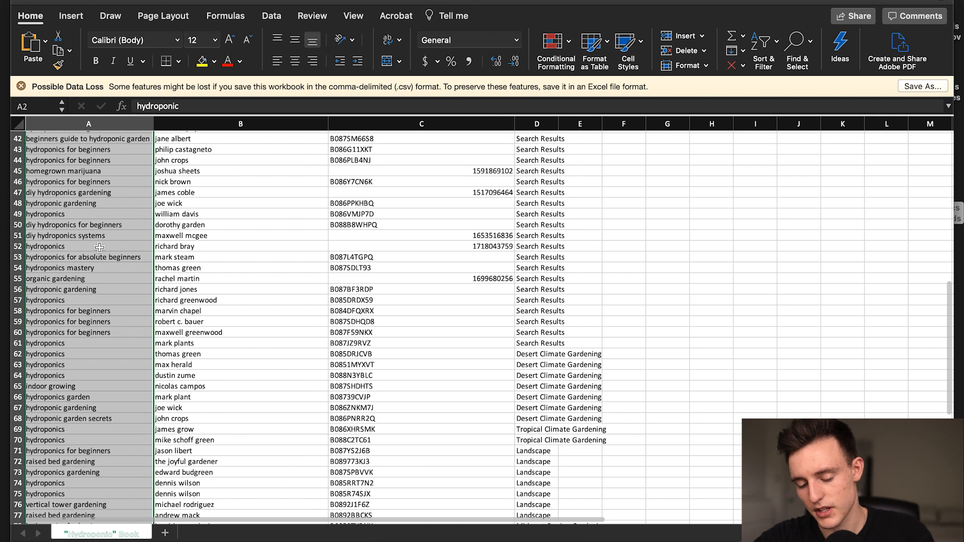
scroll(100, 247, "up", 14)
key("super+c")
key("super+Tab")
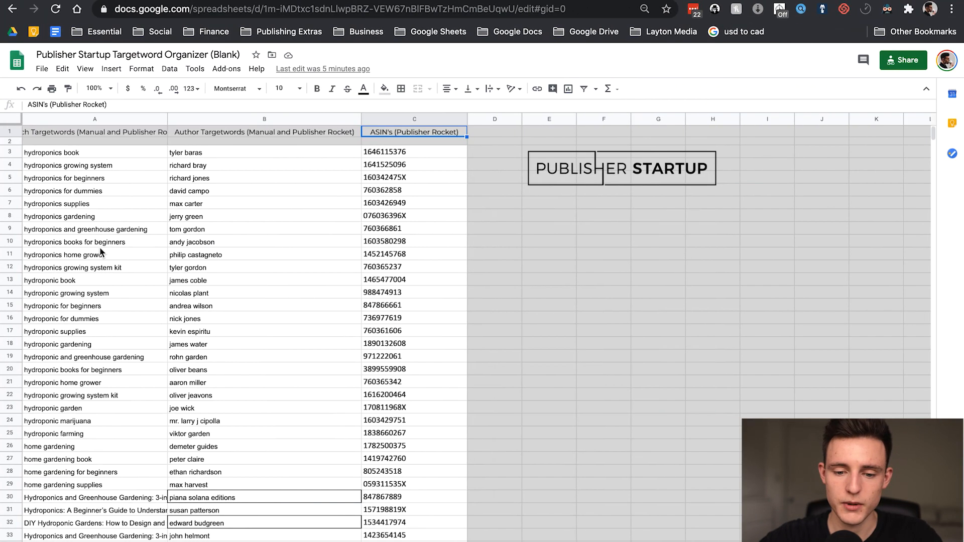
Look through the search targetwords column of the organizer sheet, where the copied titles belong
left_click(70, 241)
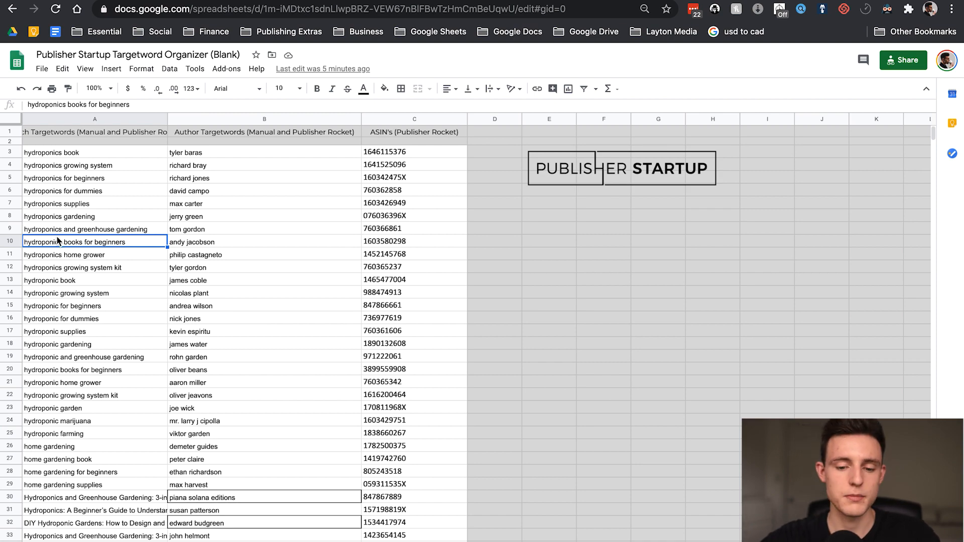
scroll(75, 283, "down", 18)
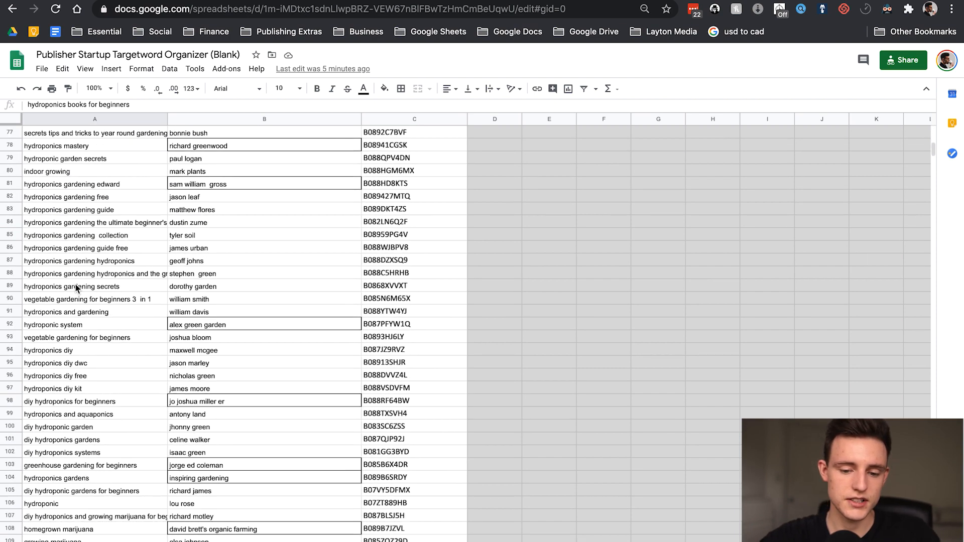
scroll(76, 288, "up", 18)
Copy the AUTHOR cells B4 to B85 from the keyword file and go to the author targetwords column in the organizer sheet
key("super+Tab")
left_click(191, 169)
scroll(188, 169, "down", 5)
scroll(188, 169, "down", 20)
scroll(188, 169, "up", 17)
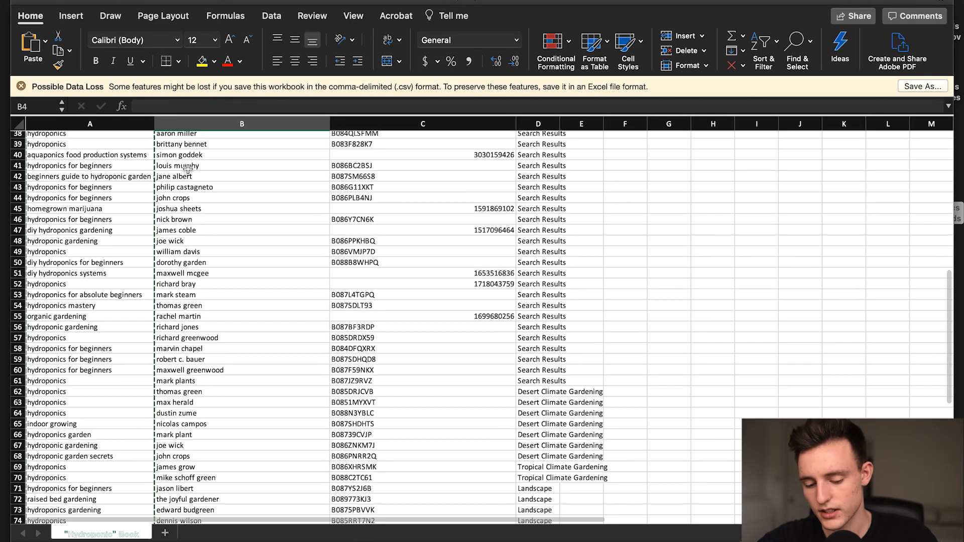
left_click(205, 370, "shift")
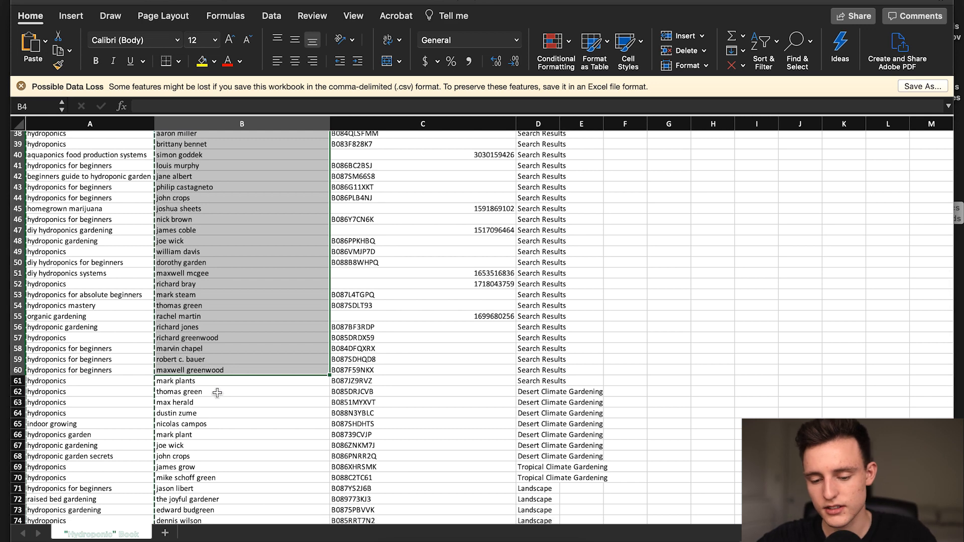
scroll(223, 438, "down", 6)
left_click(190, 322, "shift")
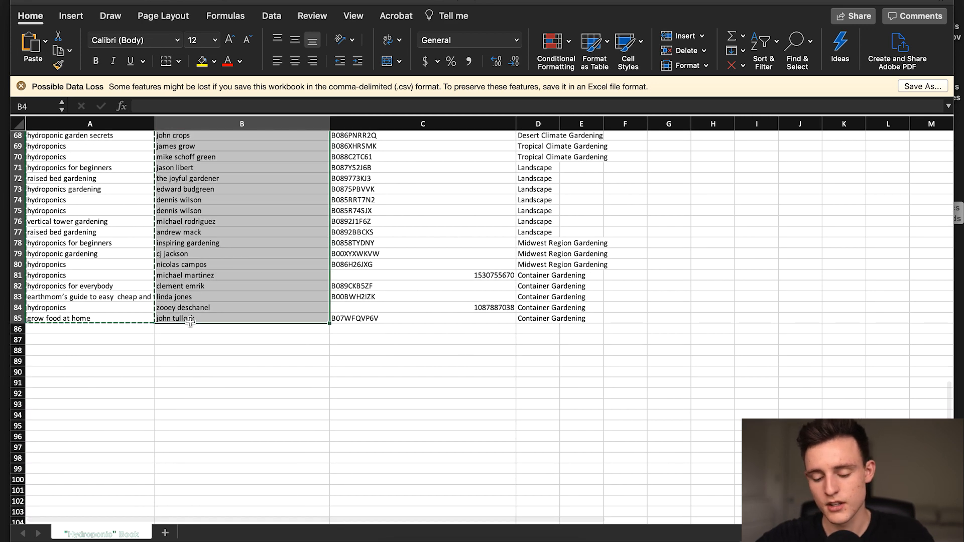
key("super+c")
key("ctrl+Right")
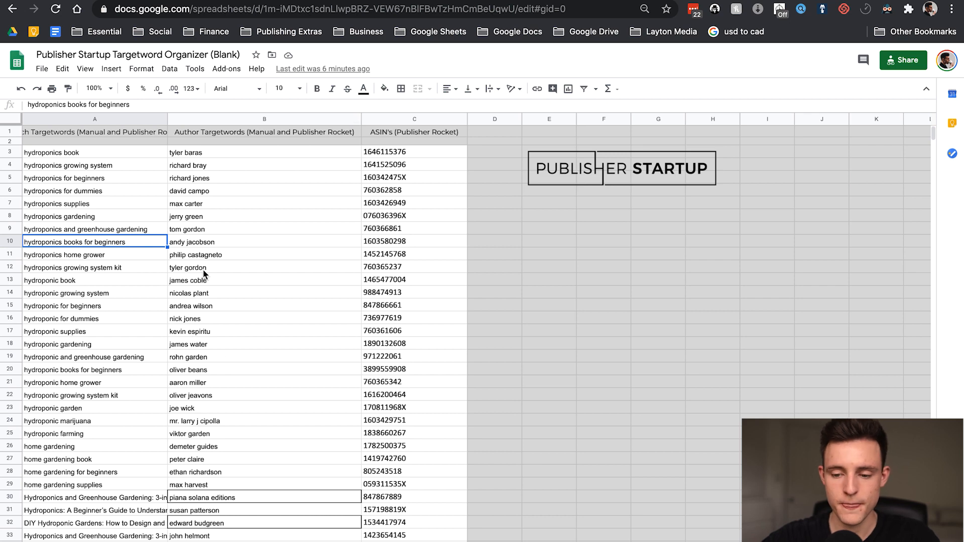
scroll(246, 206, "down", 11)
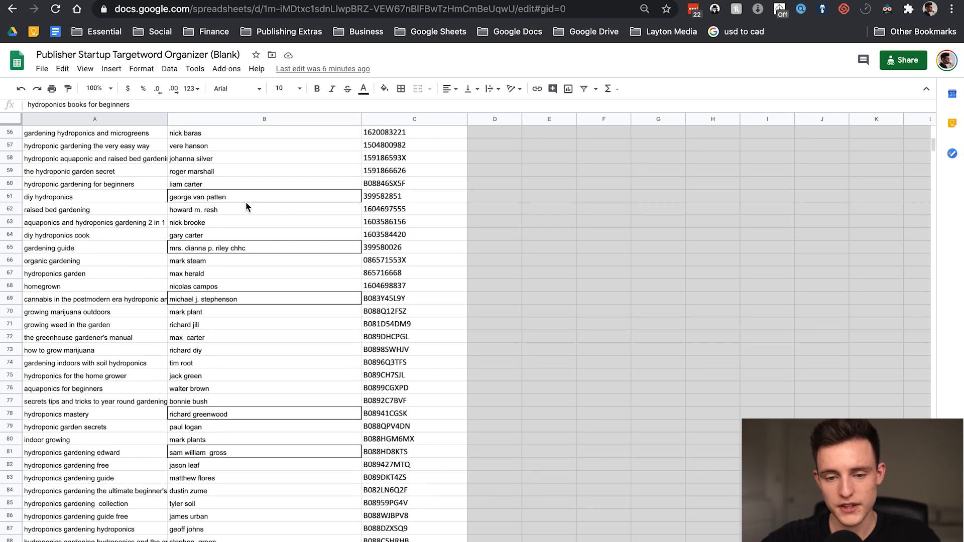
Select the ASIN/ISBN entries C12 to C85 in the keyword file and return to the organizer sheet's ASIN column
key("ctrl+Left")
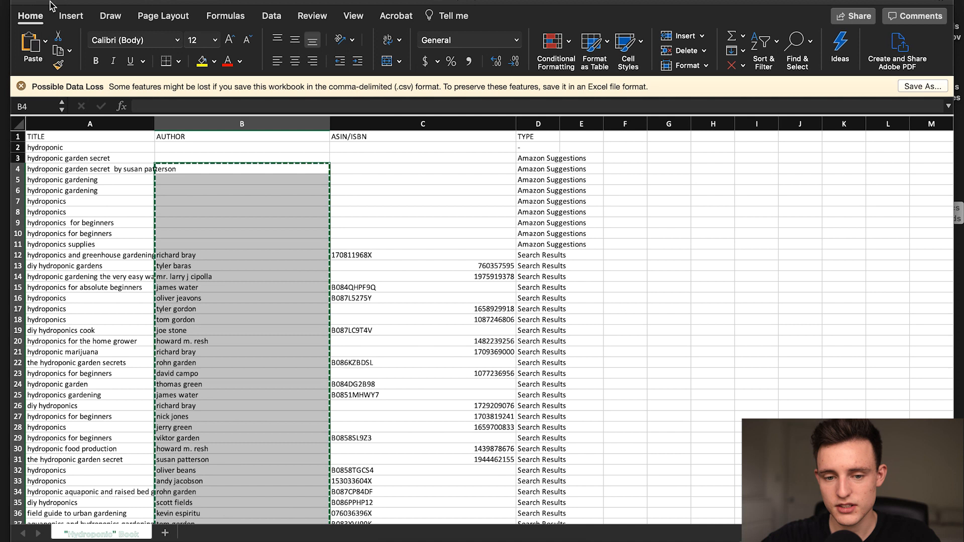
left_click(424, 256)
scroll(417, 282, "down", 14)
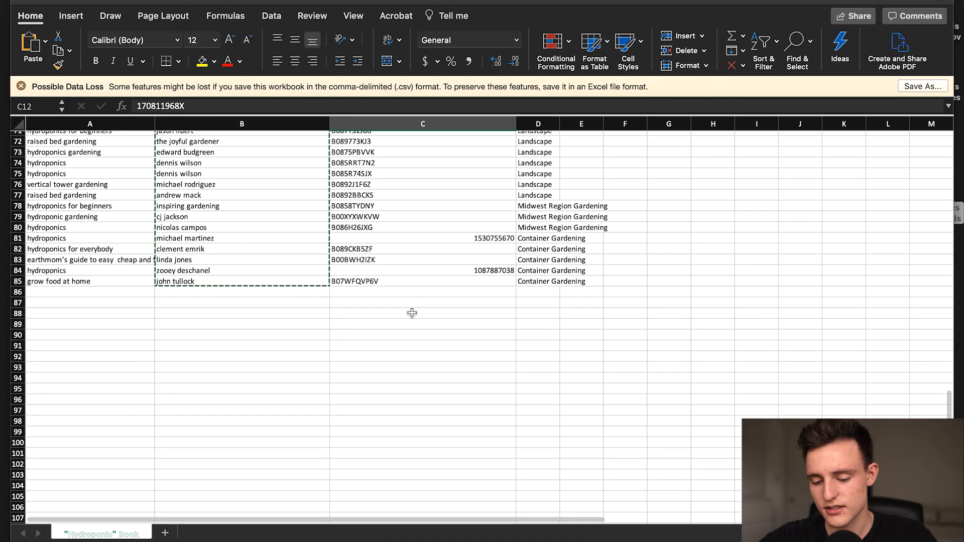
left_click(407, 285, "shift")
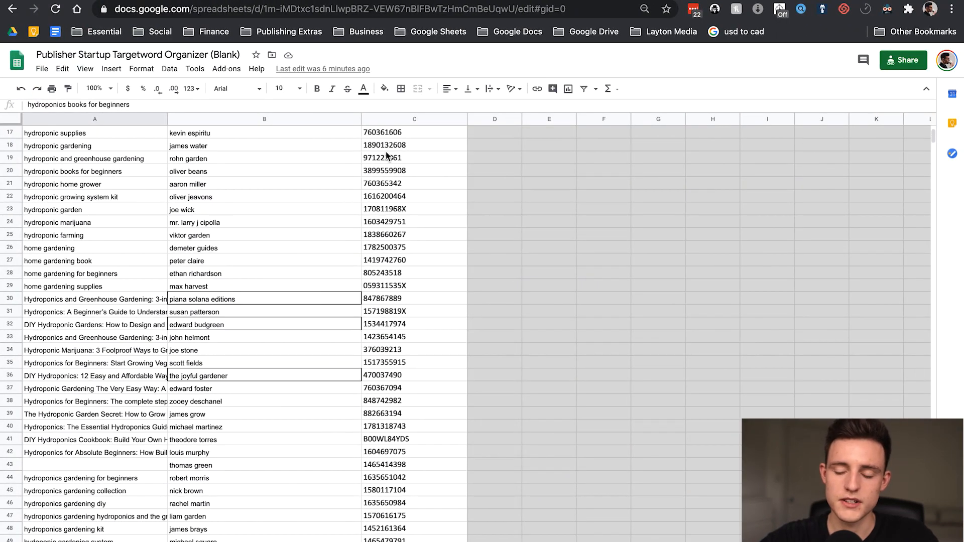
Close the current keyword file and open "Hydroponics Gardening" Ebook.csv from the Hydroponics Amazon Ads Keywords folder
scroll(431, 236, "up", 5)
scroll(423, 426, "down", 5)
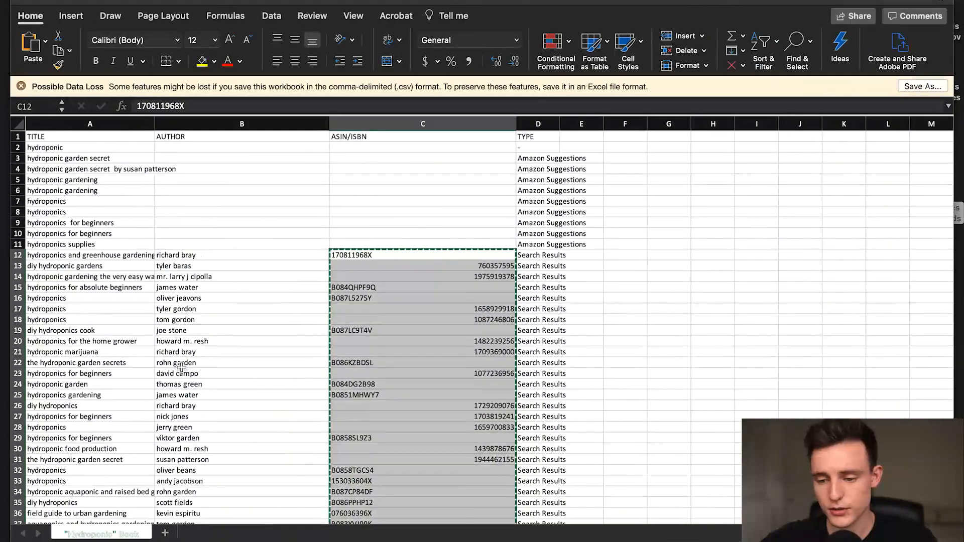
scroll(181, 367, "down", 5)
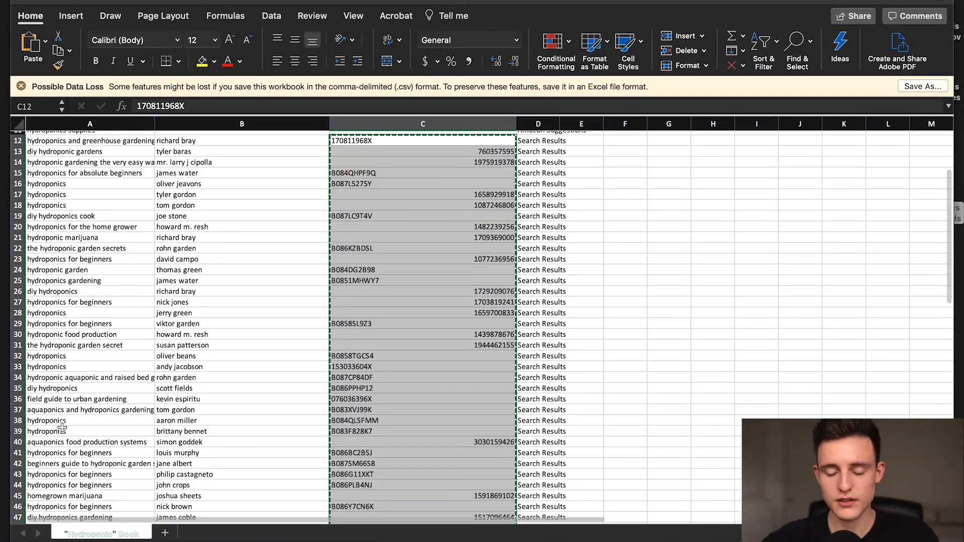
left_click(35, 2)
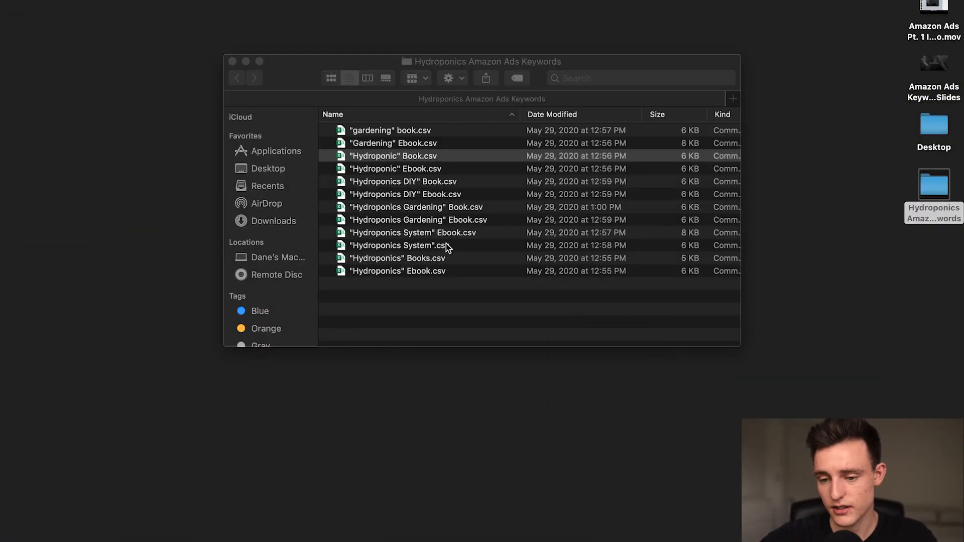
left_click(414, 155)
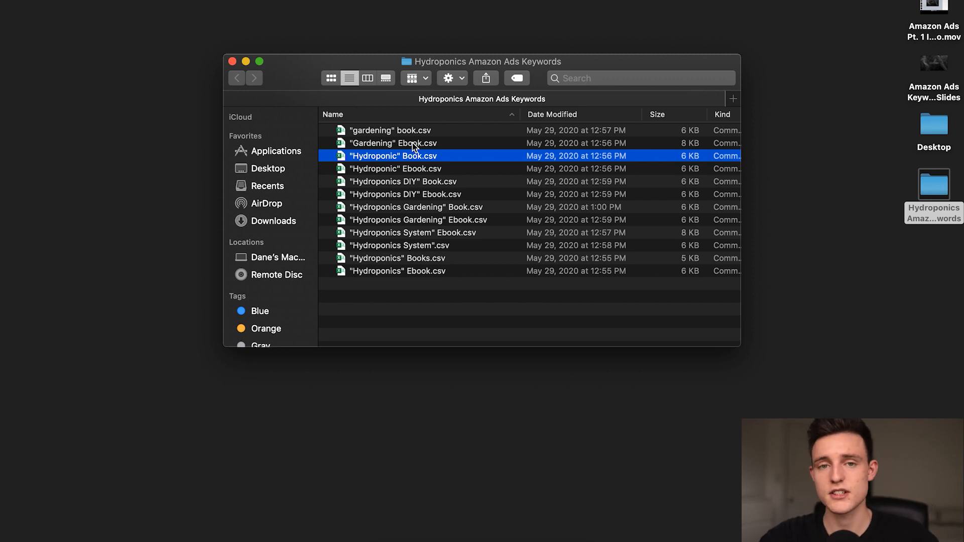
left_click_drag(380, 226, 381, 226)
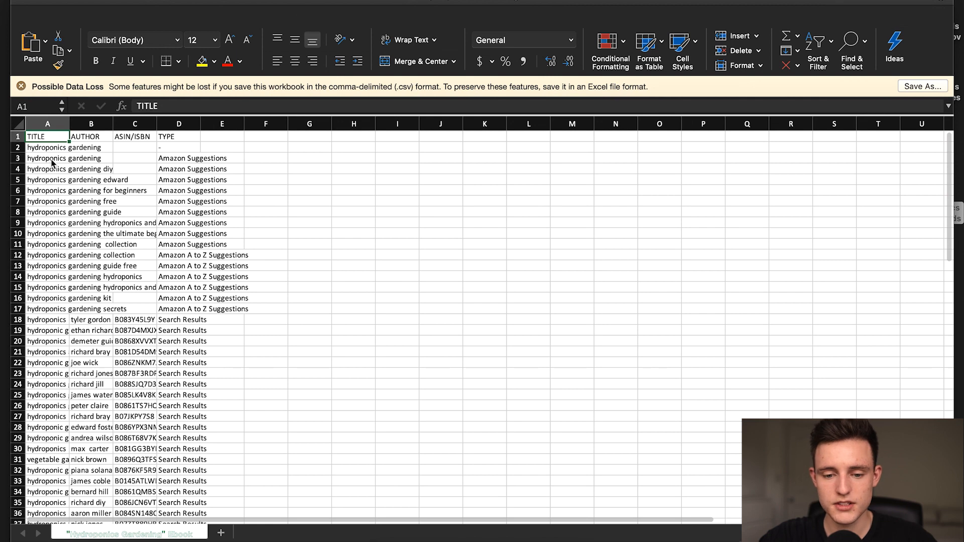
Copy the TITLE entries A3 to A45 from the "Hydroponics Gardening" Ebook file and switch to the organizer's search targetwords column
left_click(51, 160)
scroll(50, 160, "down", 5)
scroll(50, 159, "down", 7)
left_click(59, 266, "shift")
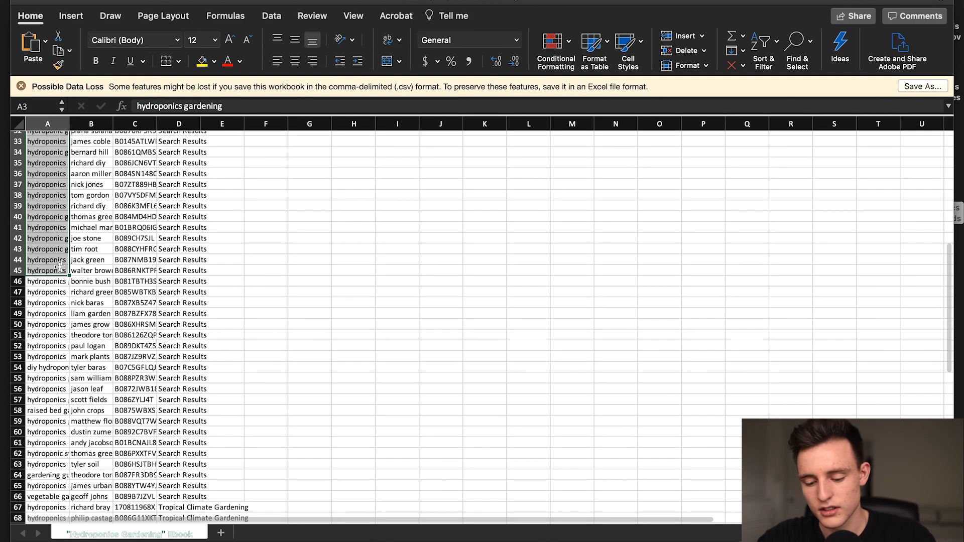
key("super+c")
key("ctrl+Right")
left_click(82, 290)
scroll(40, 252, "up", 5)
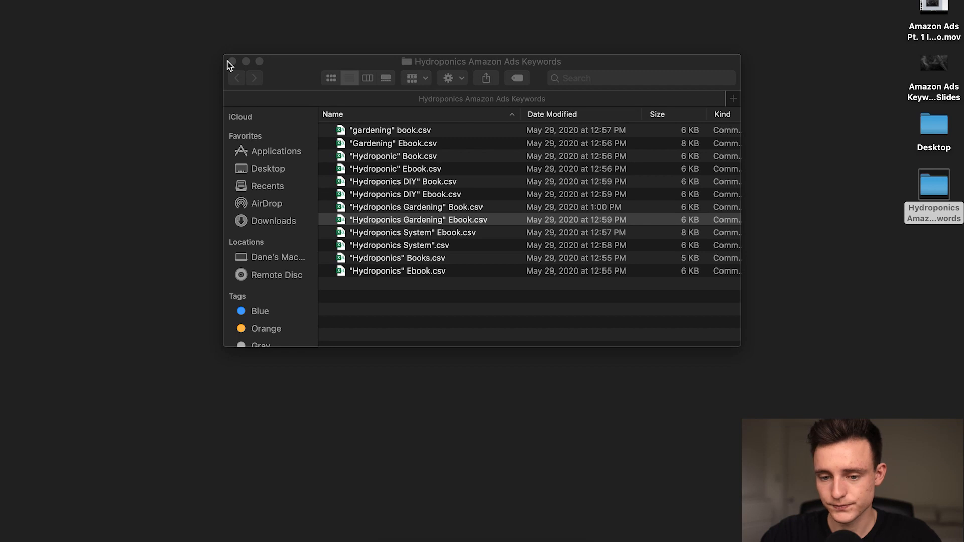
Close the Hydroponics Amazon Ads Keywords folder window and return to the first search targetword in the organizer sheet
left_click(232, 61)
key("ctrl+Right")
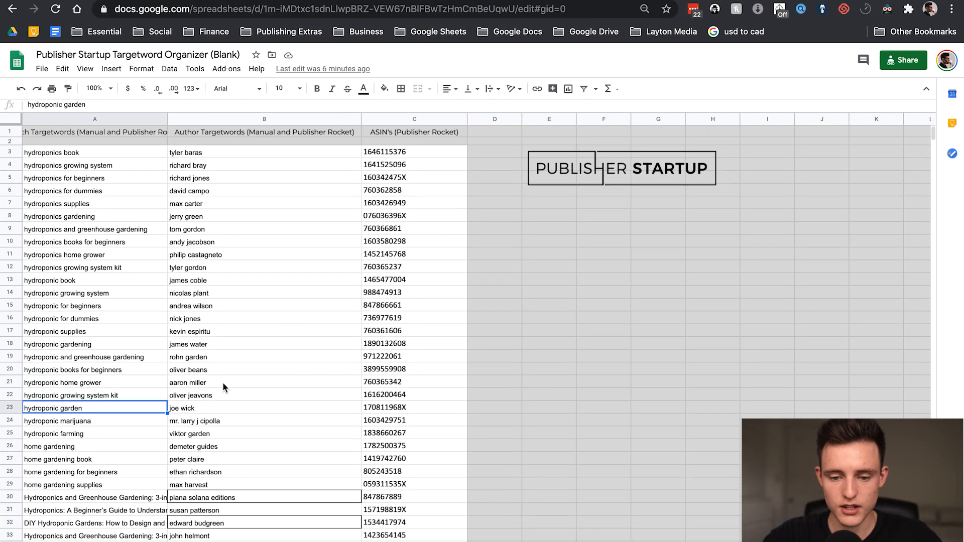
left_click(93, 152)
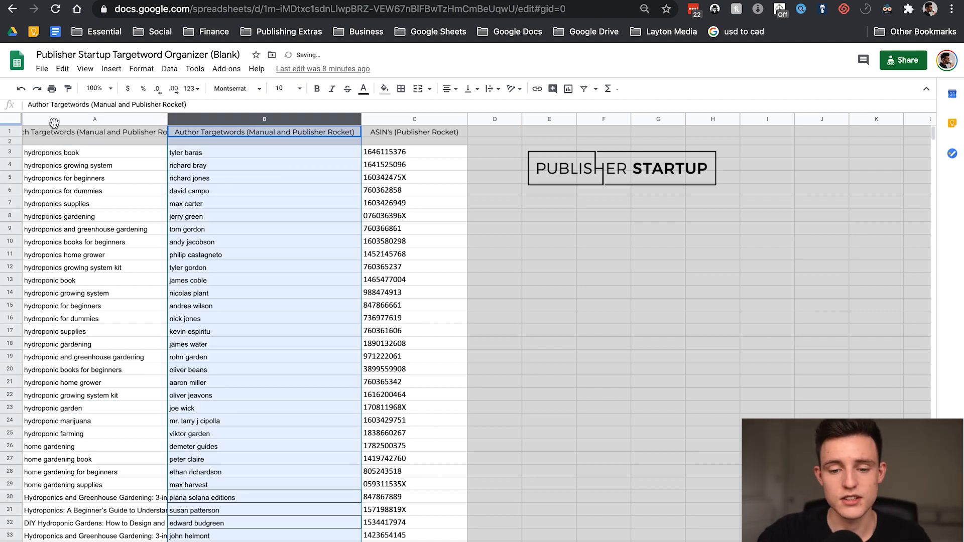
Remove the duplicates from the search targetwords in column A of the organizer sheet
left_click(54, 123)
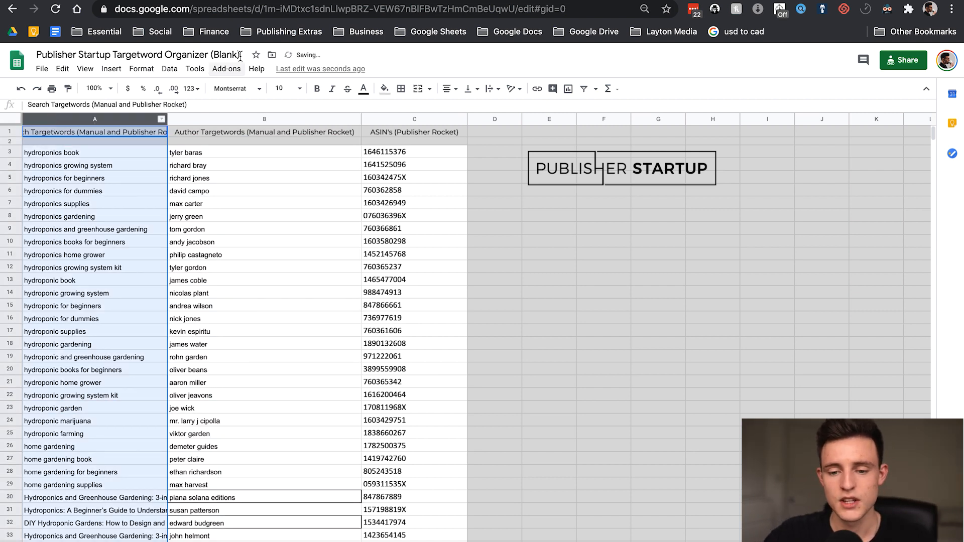
left_click(170, 70)
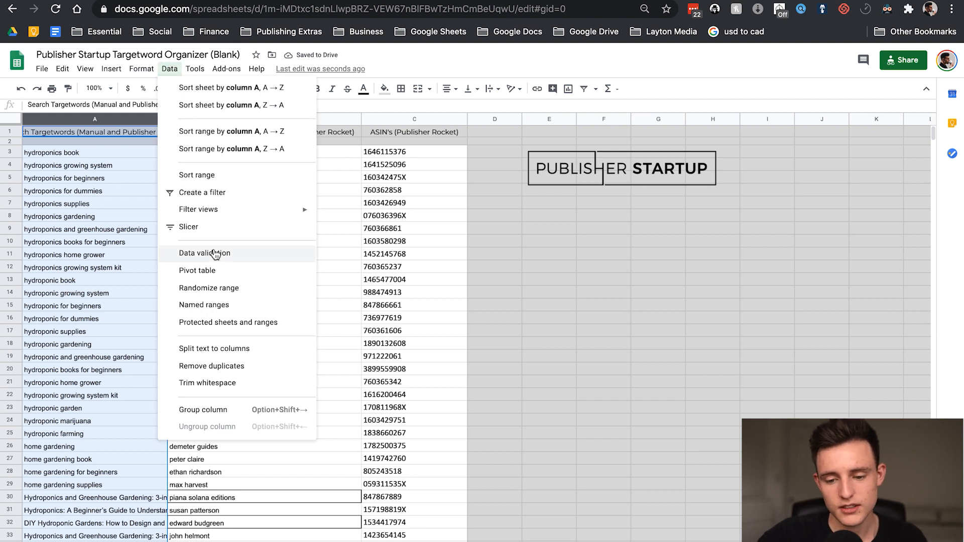
left_click(215, 371)
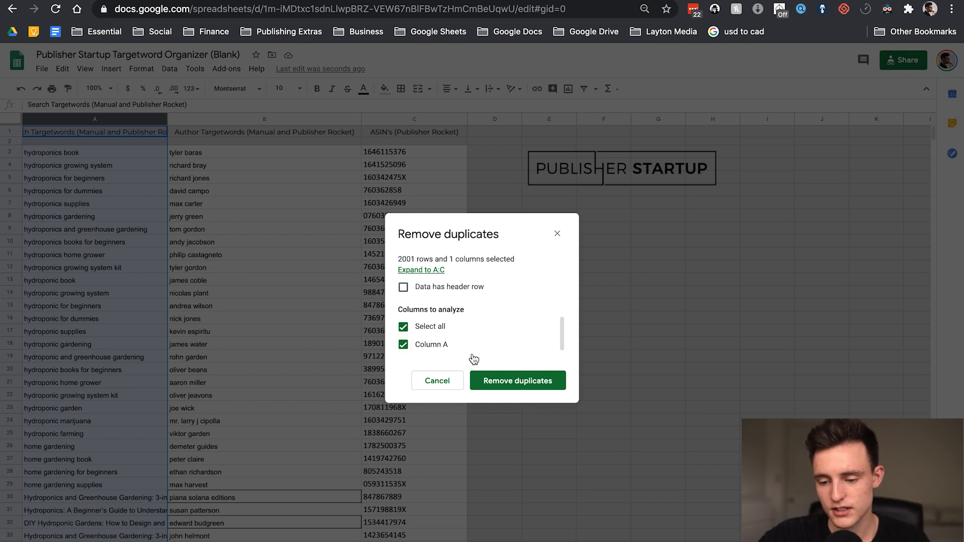
left_click(503, 382)
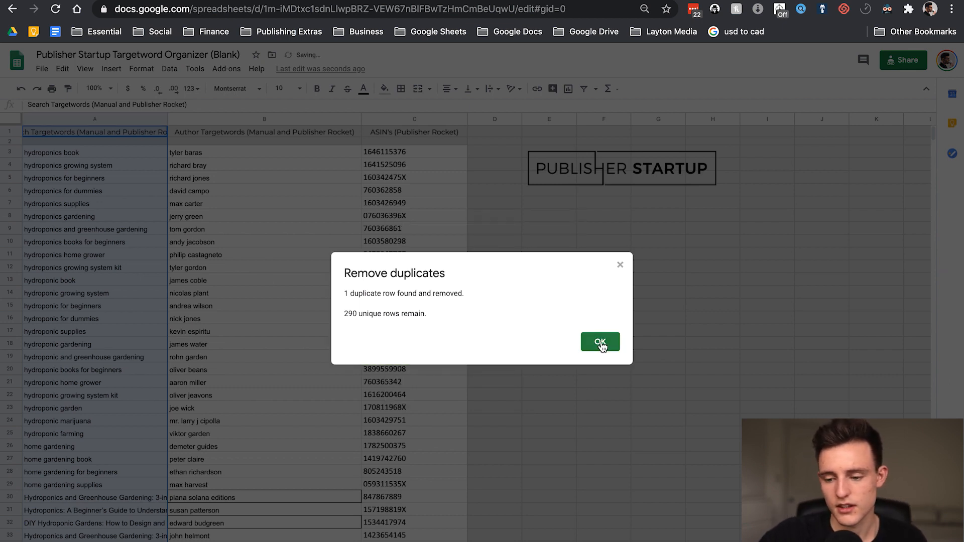
left_click(597, 342)
left_click(91, 372)
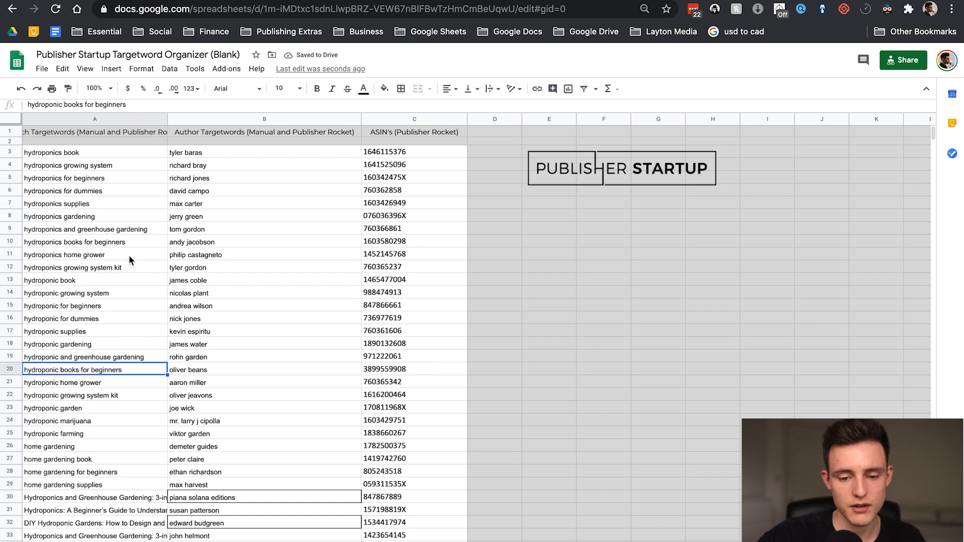
Remove the duplicates from the author targetwords in column B
left_click(245, 122)
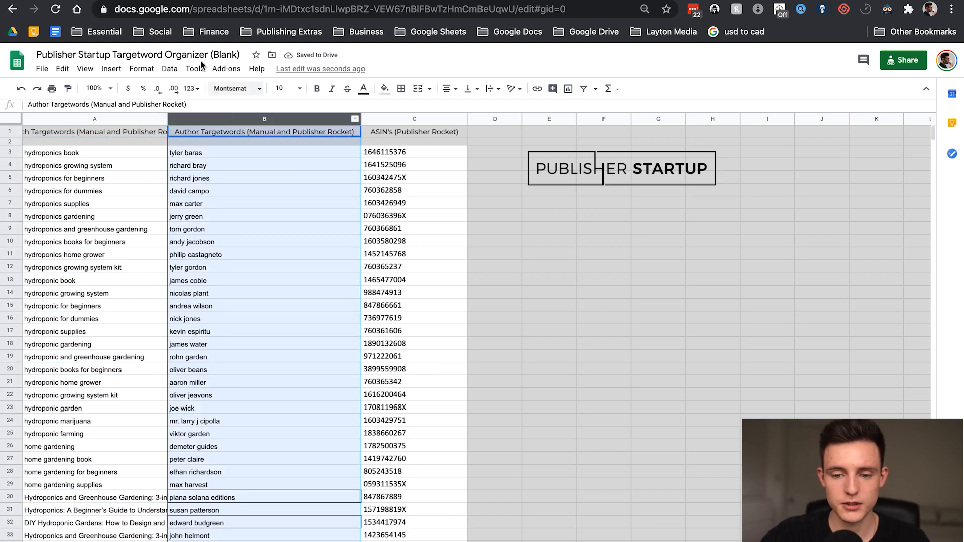
left_click(170, 69)
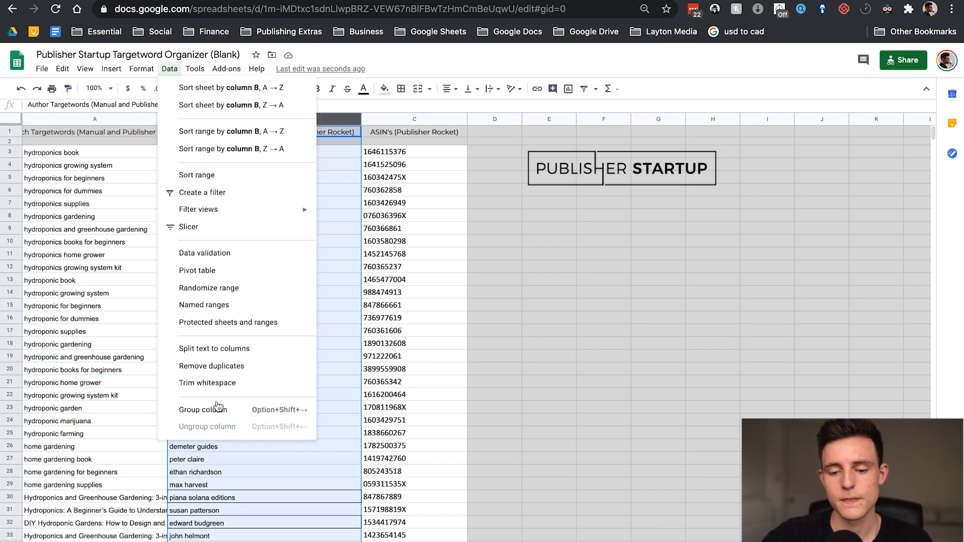
left_click(213, 372)
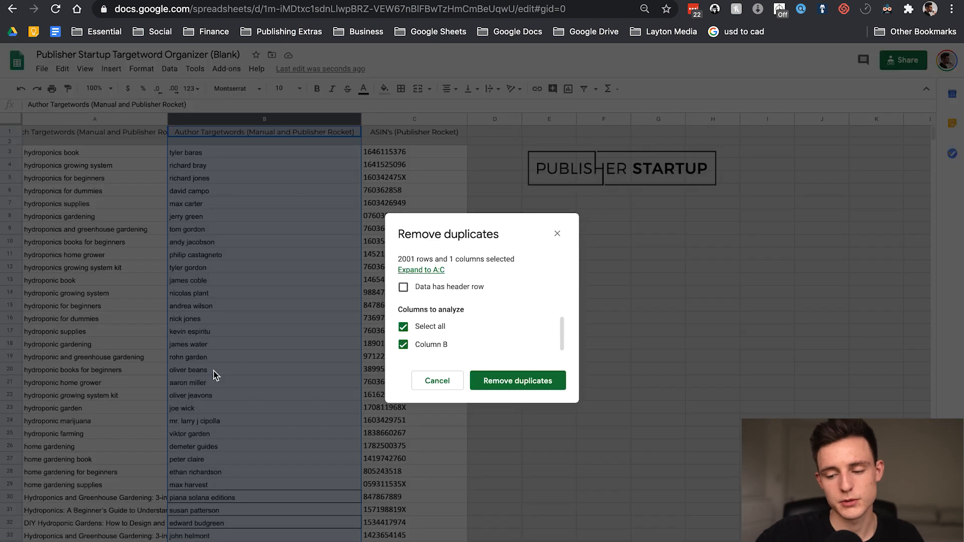
left_click(520, 381)
left_click(593, 354)
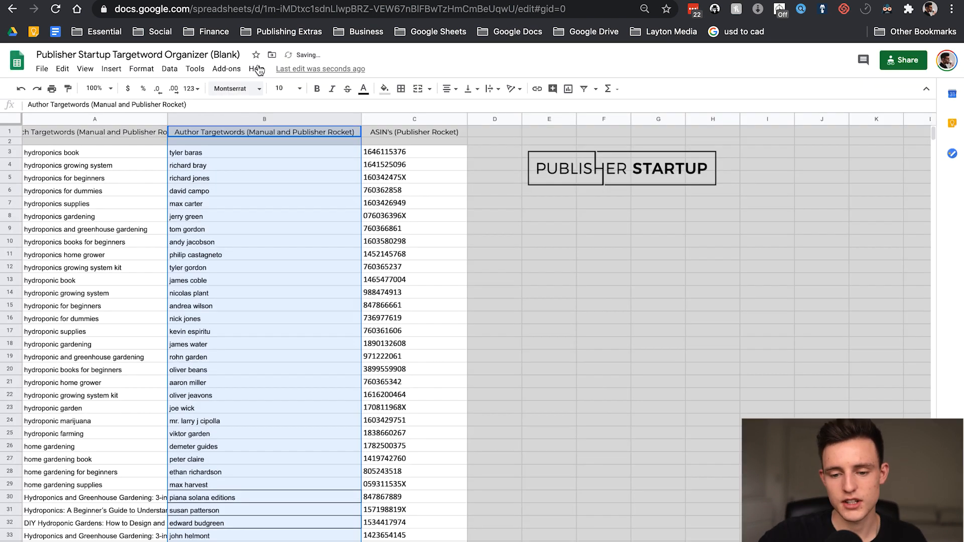
left_click(394, 119)
left_click(173, 71)
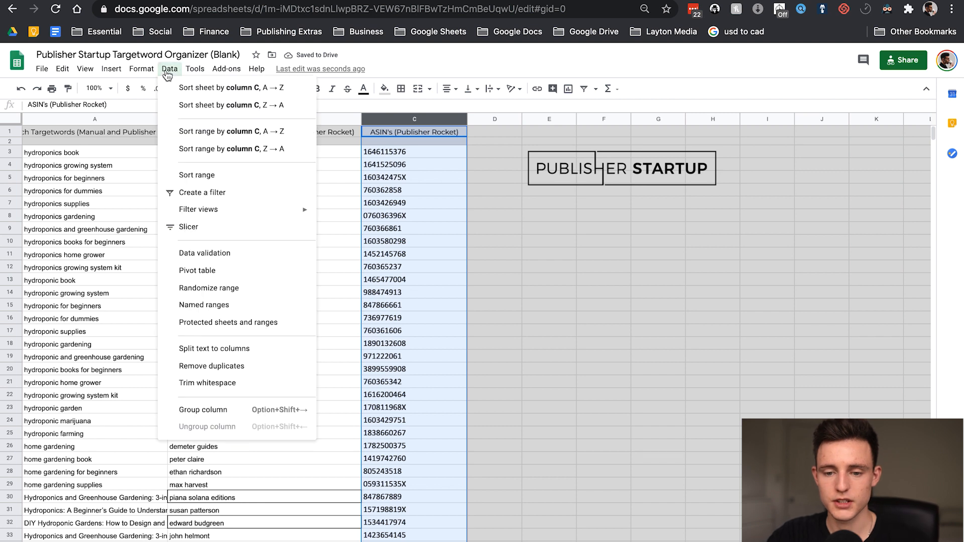
mouse_move(192, 74)
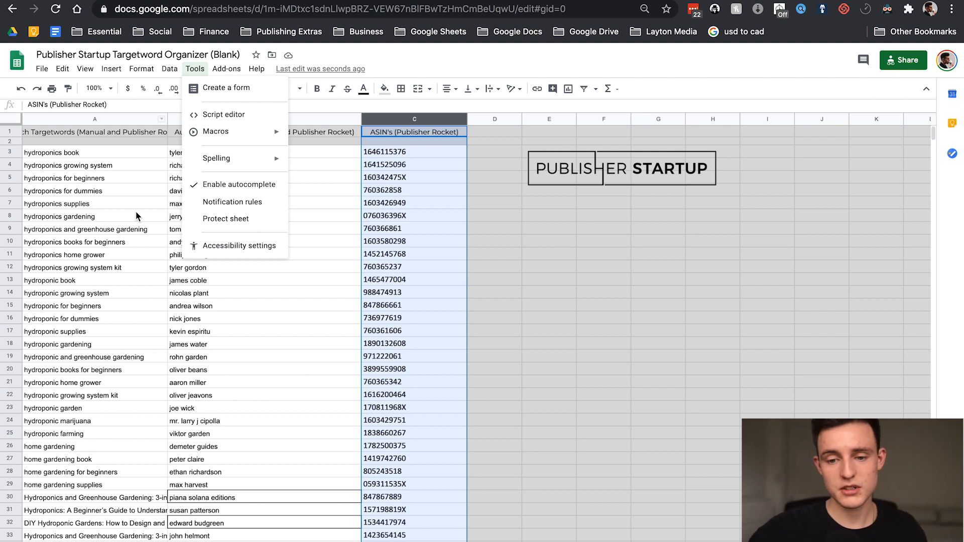
left_click(310, 1)
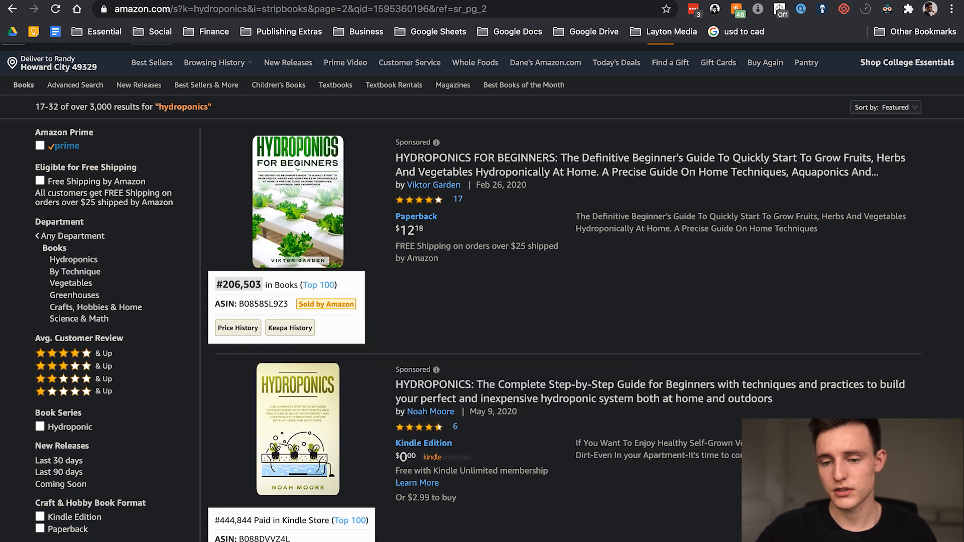
left_click(191, 1)
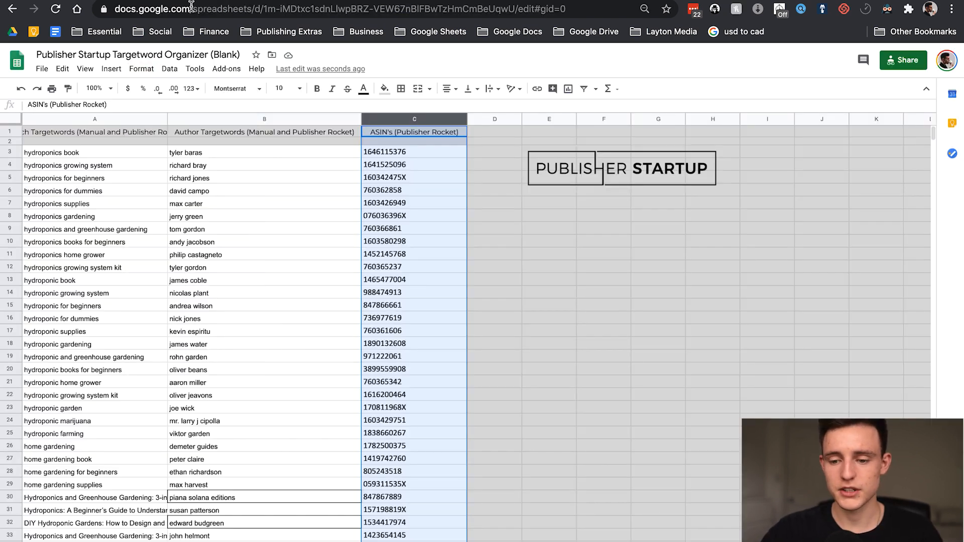
right_click(408, 115)
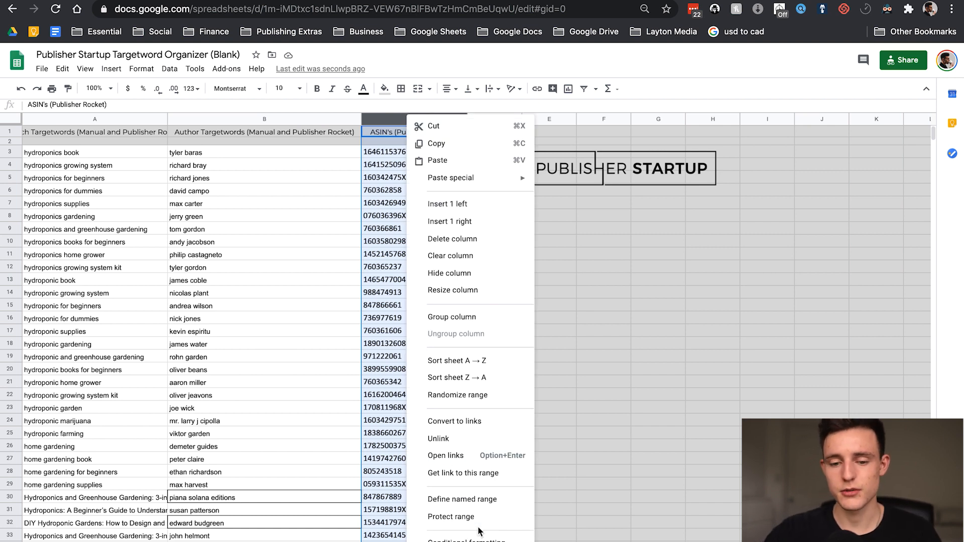
left_click(356, 130)
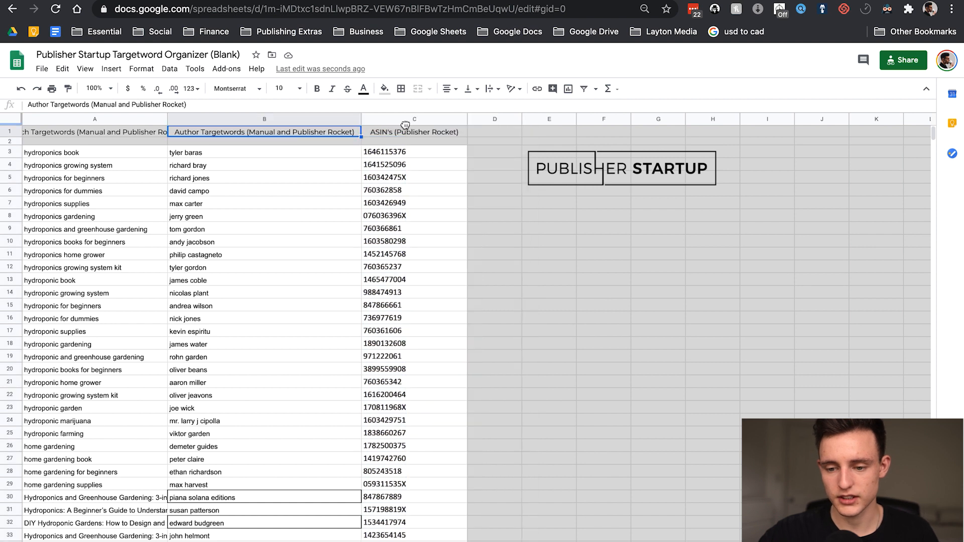
Remove the duplicates from the ASIN entries in column C
left_click(395, 120)
left_click(170, 69)
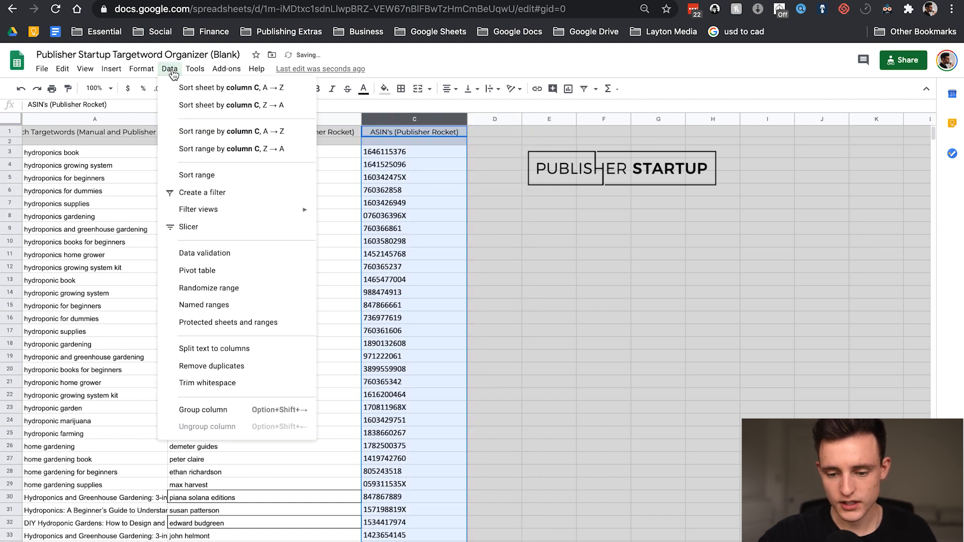
left_click(228, 362)
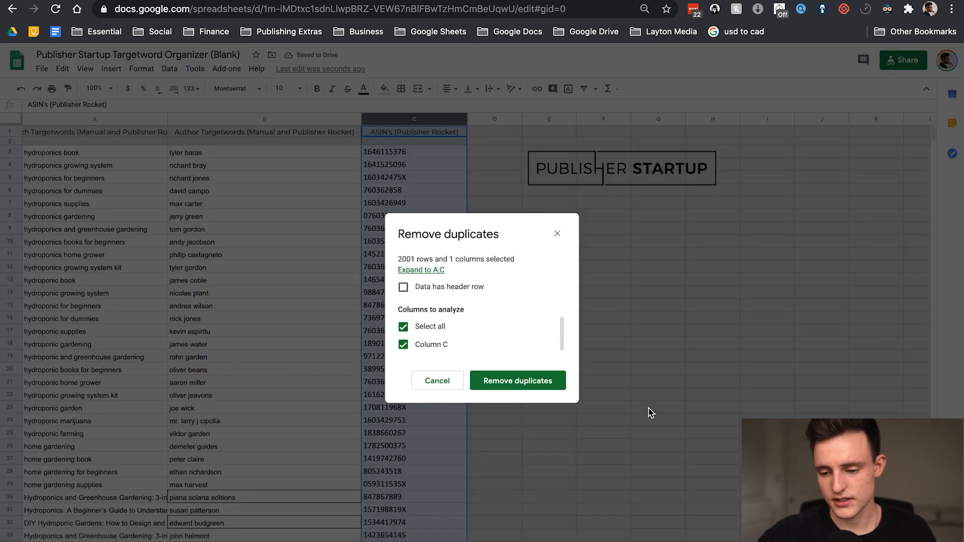
left_click(497, 381)
left_click(587, 345)
Look through the full length of the search, author and ASIN columns to check the deduplicated targetword lists
scroll(201, 252, "down", 4)
scroll(202, 257, "down", 20)
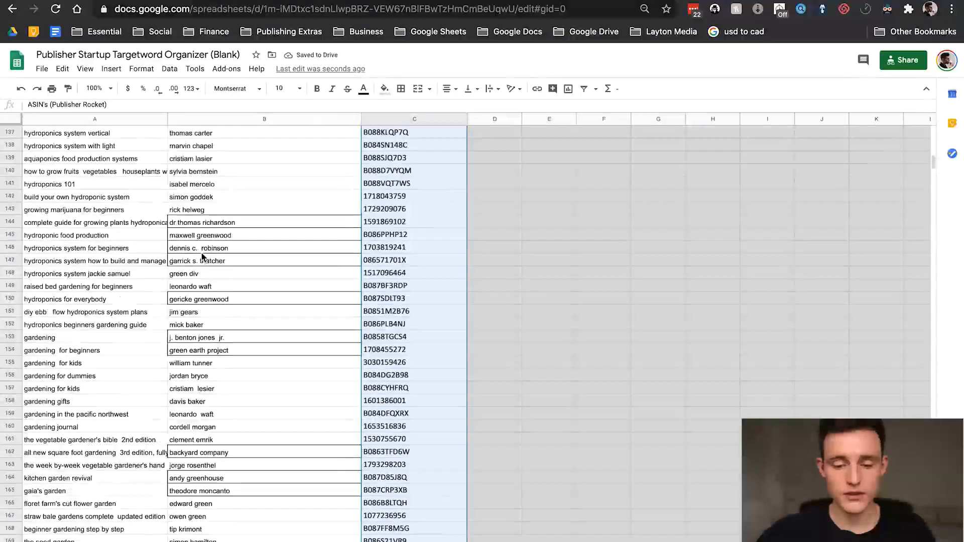
scroll(201, 248, "down", 20)
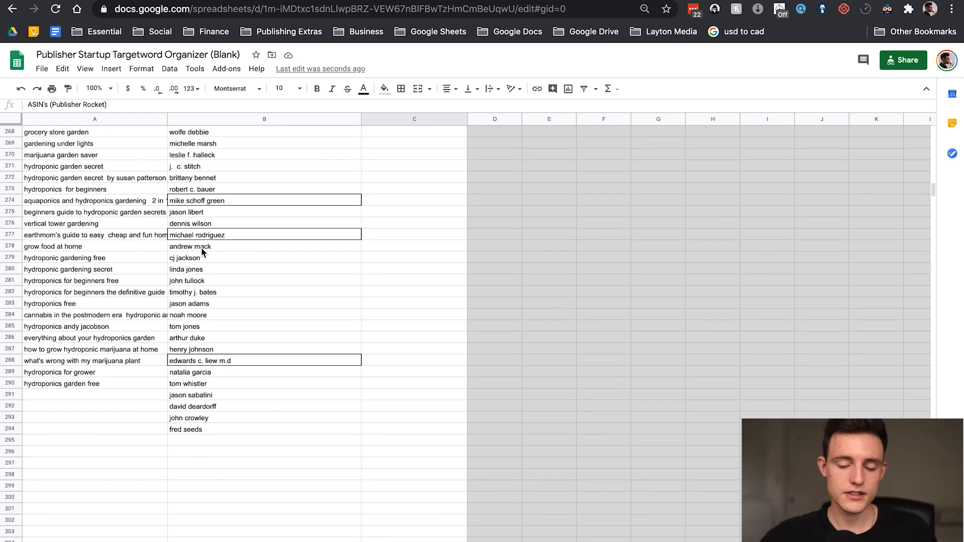
scroll(311, 229, "up", 4)
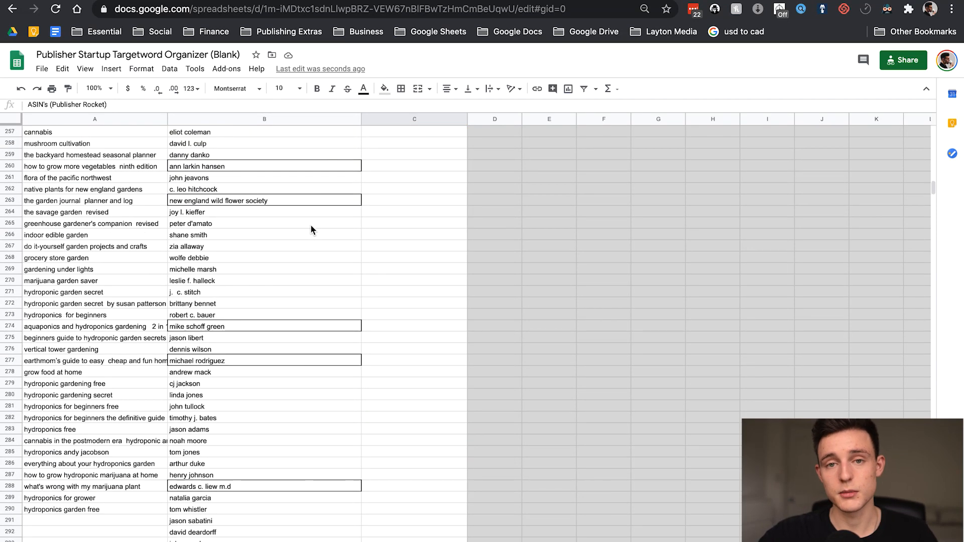
scroll(311, 230, "up", 20)
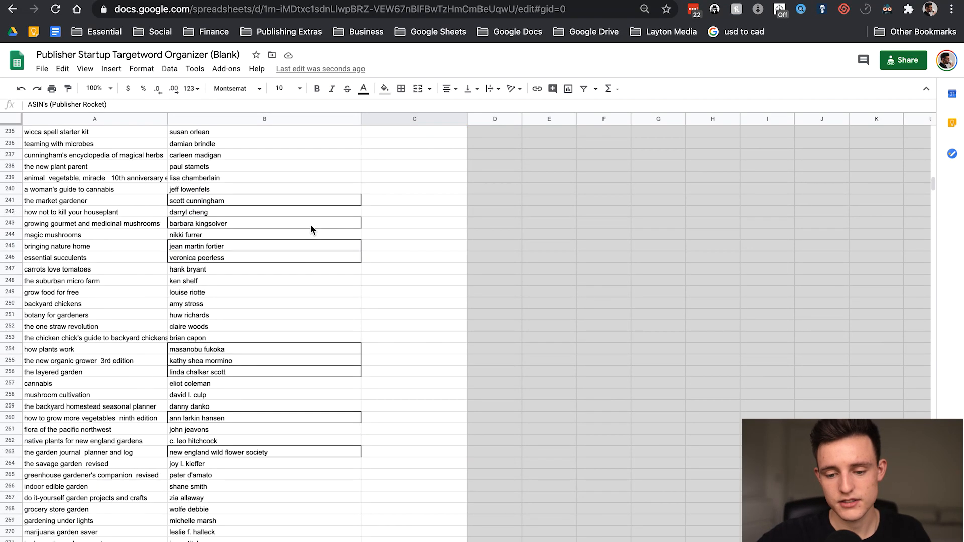
scroll(311, 230, "down", 11)
scroll(311, 225, "up", 20)
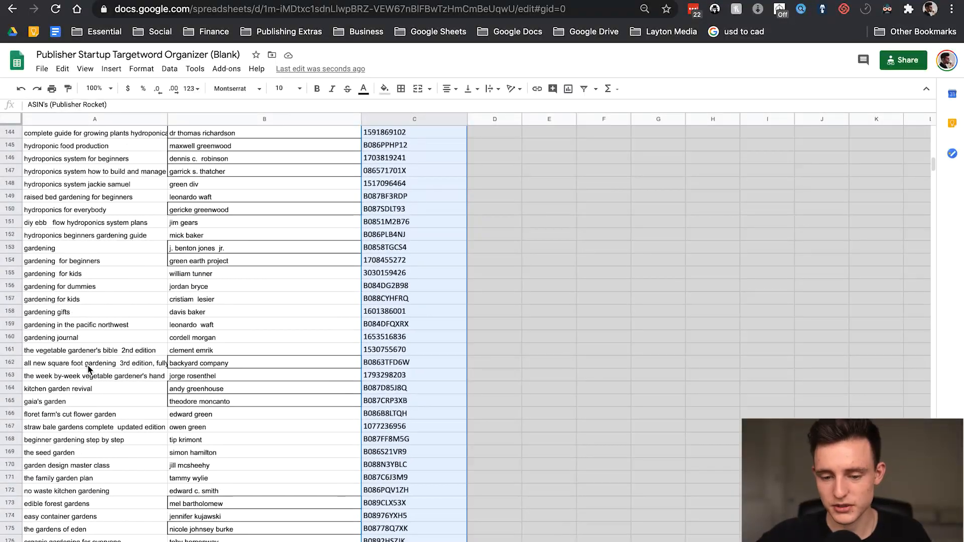